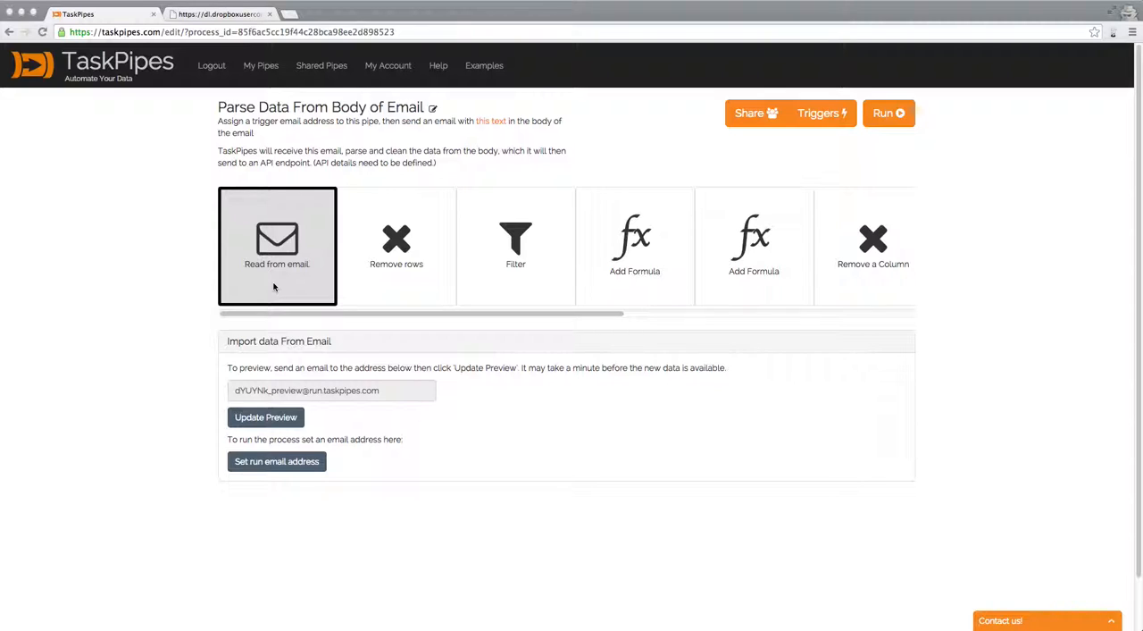
# Step: Highlight the preview email address in the Read from email step to examine it
pyautogui.scroll(-1, 569, 381)
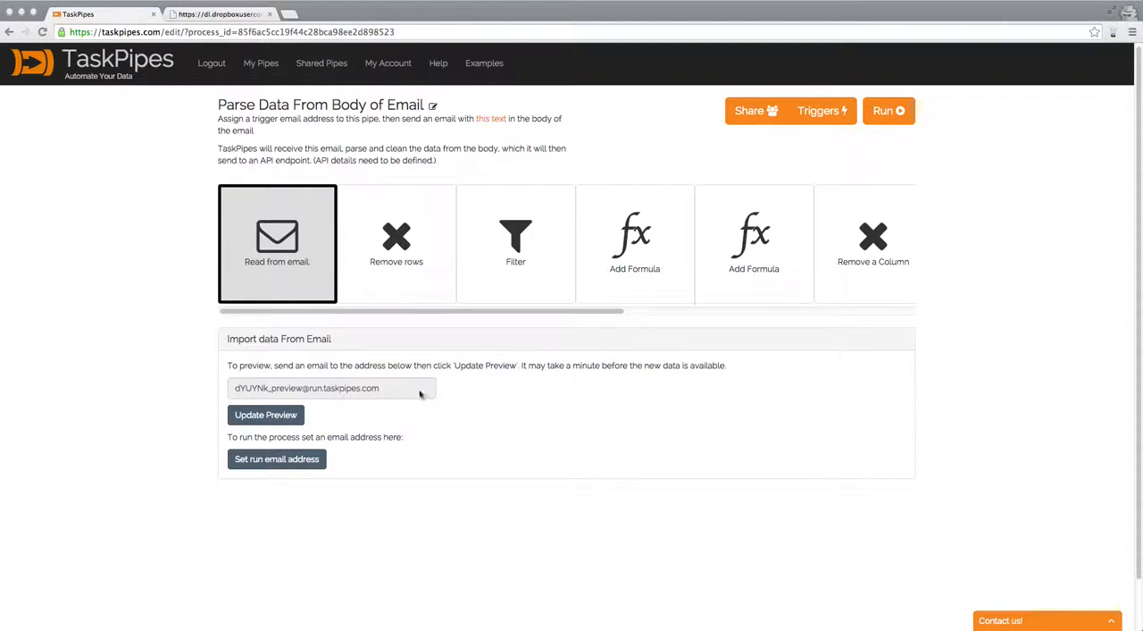
pyautogui.click(349, 390)
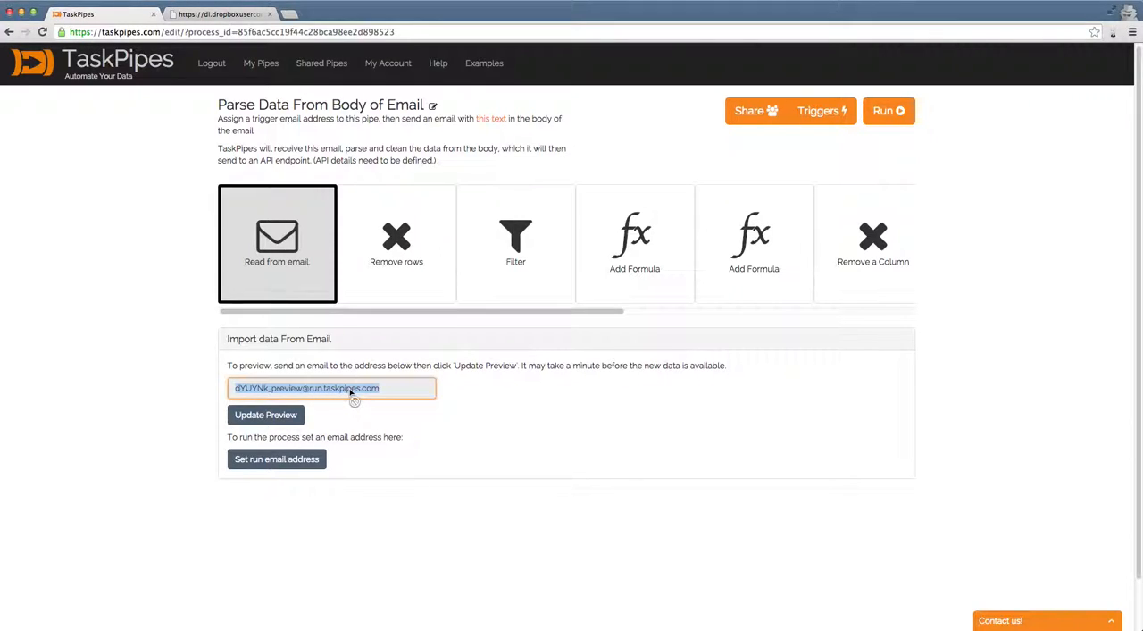
pyautogui.click(489, 380)
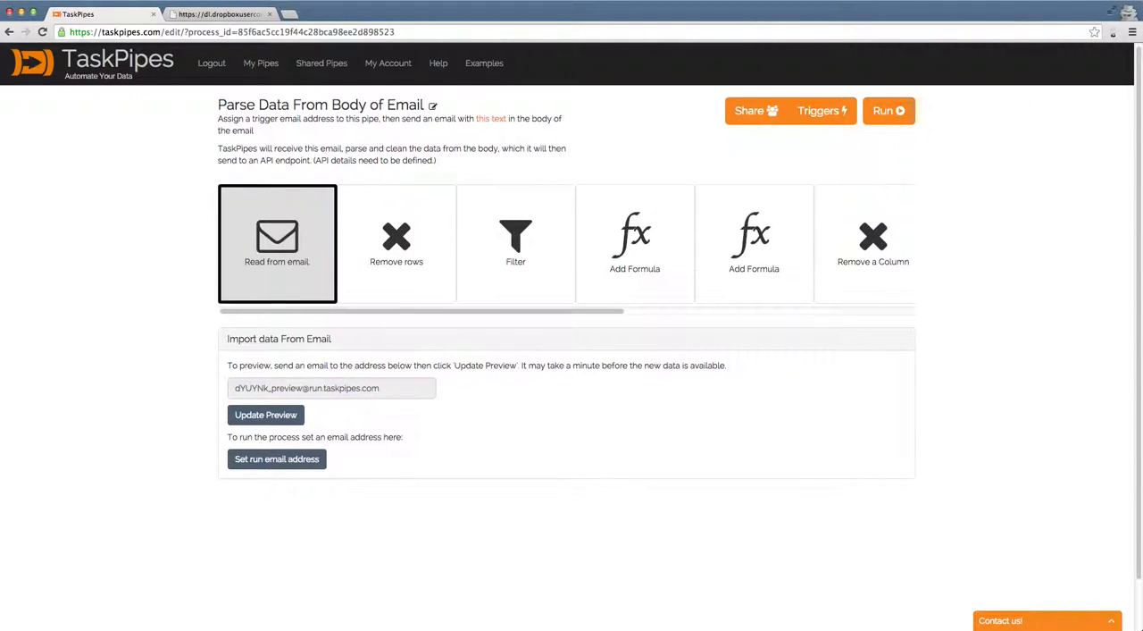
# Step: Examine the intro line and property table on the sample email page in the other browser tab, and return to the pipe editor
pyautogui.click(204, 21)
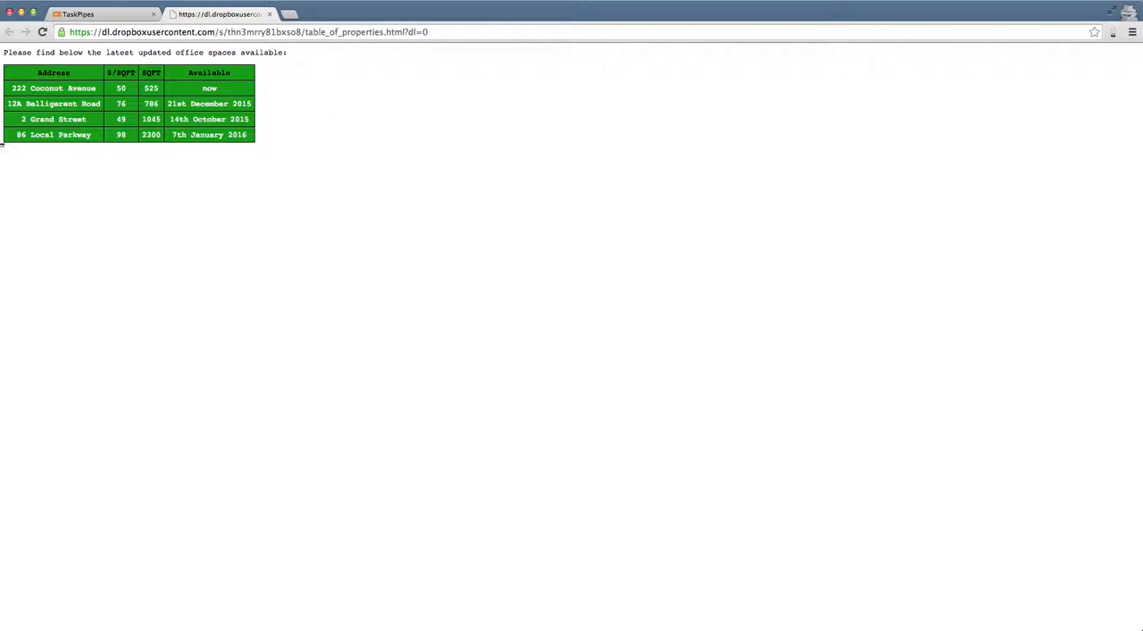
pyautogui.moveTo(315, 164); pyautogui.dragTo(7, 50)
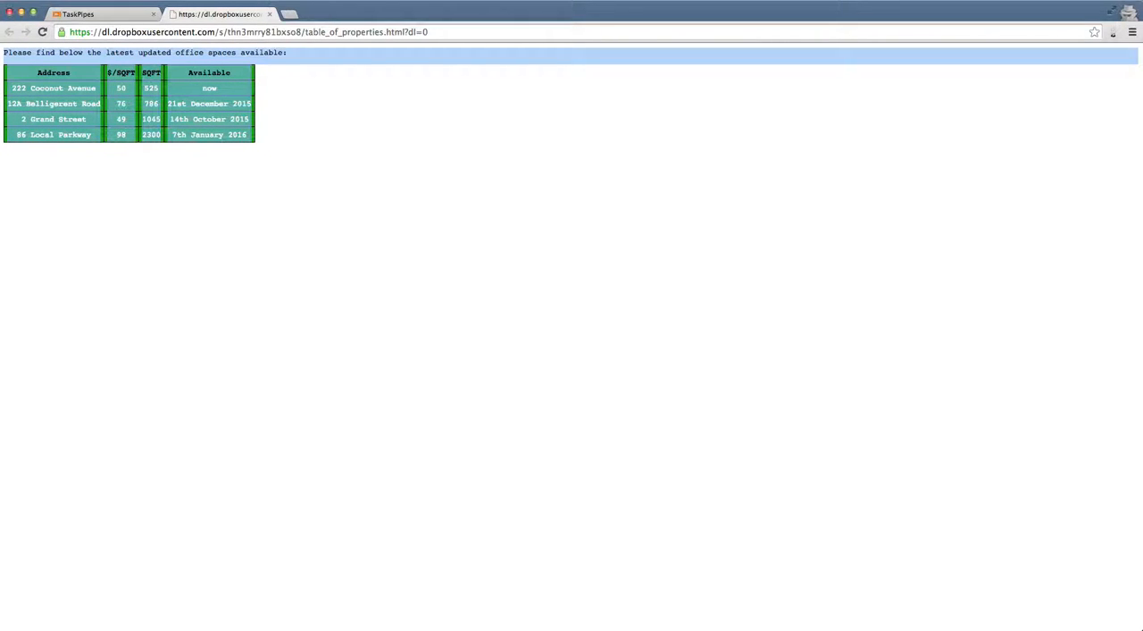
pyautogui.click(223, 217)
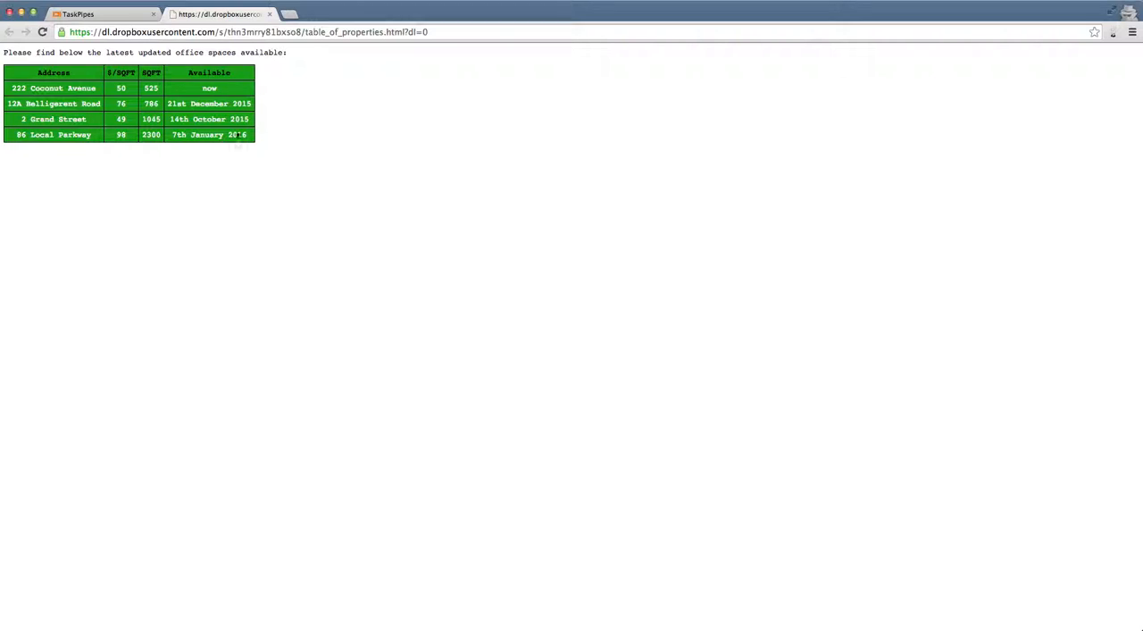
pyautogui.click(102, 14)
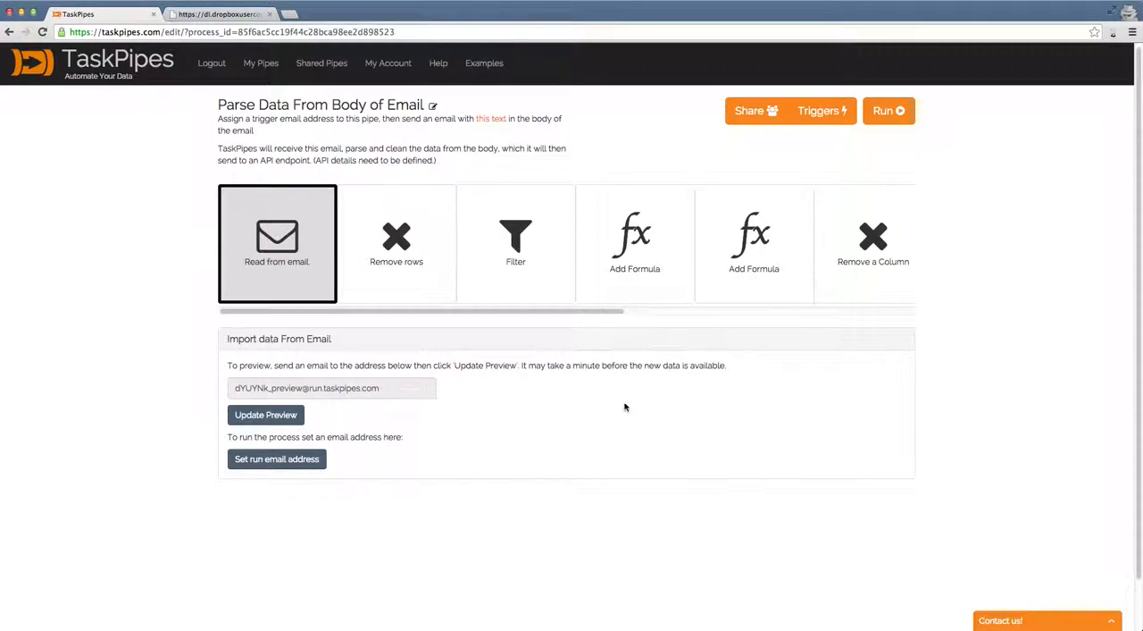
# Step: Update the preview of the emailed data and examine the header line above the imported property rows
pyautogui.scroll(-2, 630, 408)
pyautogui.click(265, 359)
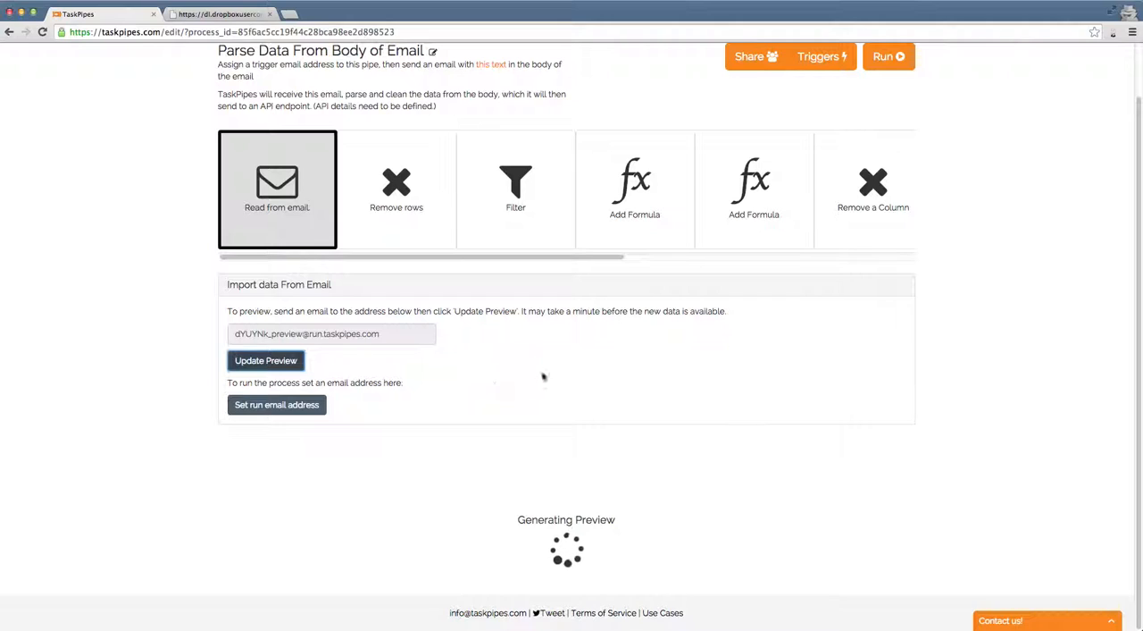
pyautogui.scroll(-1, 544, 370)
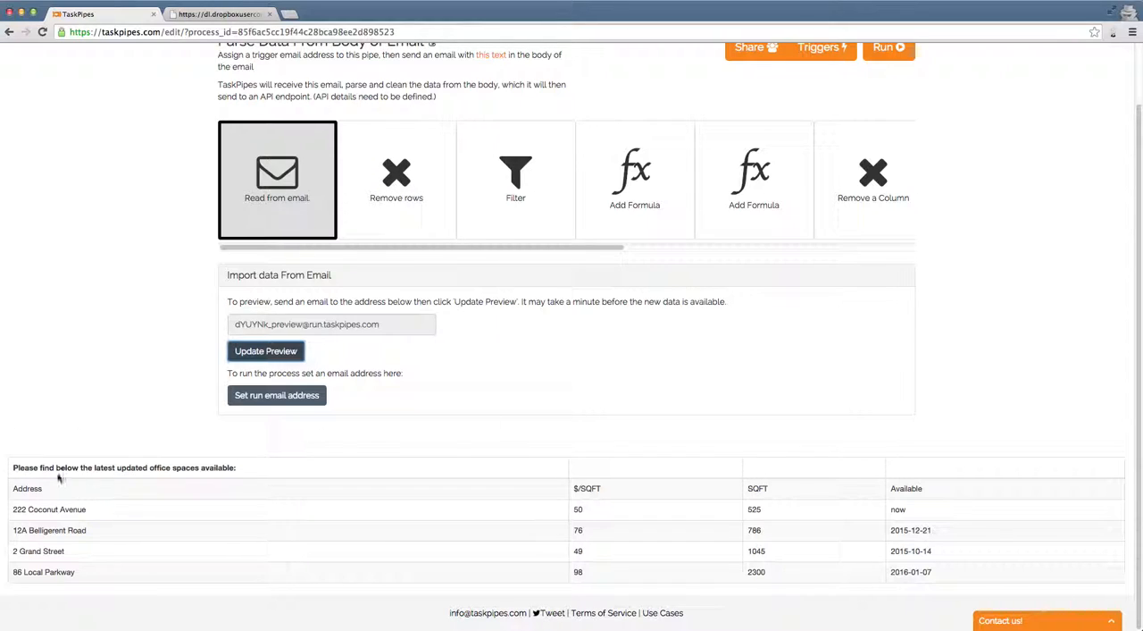
pyautogui.tripleClick(13, 467)
pyautogui.click(258, 473)
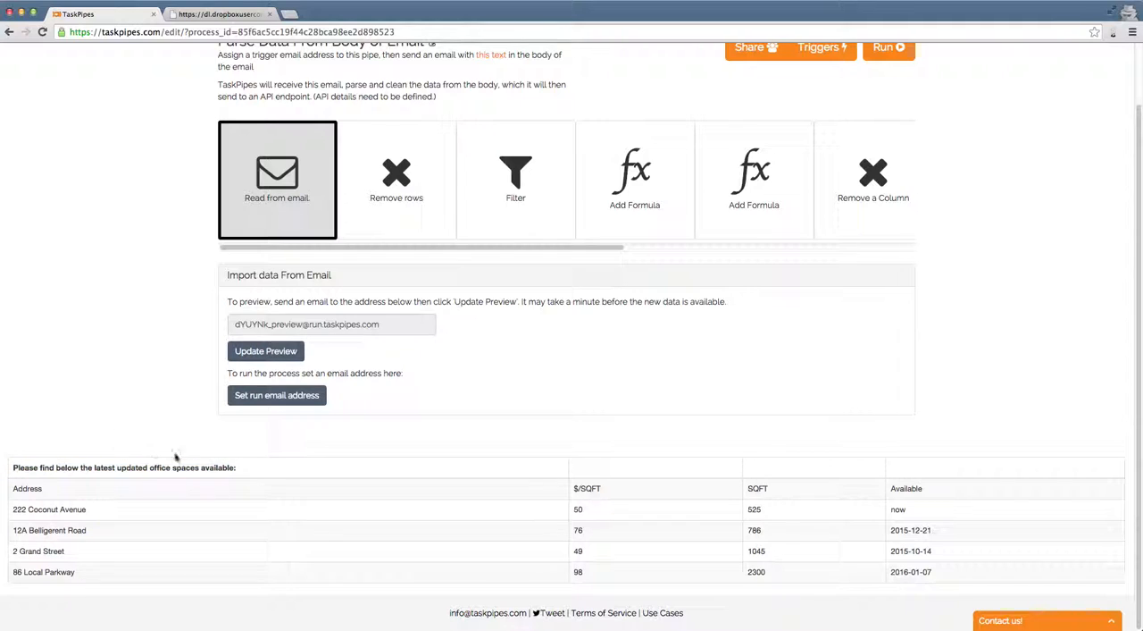
# Step: Open the Remove rows step and examine its number of rows and the resulting data
pyautogui.moveTo(406, 187)
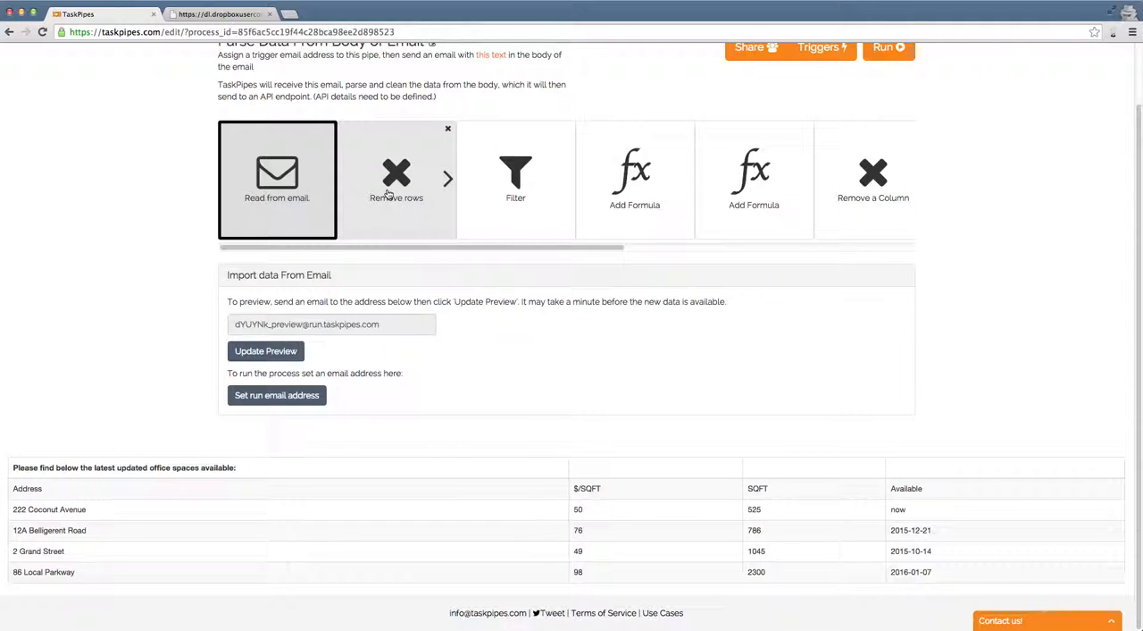
pyautogui.click(386, 194)
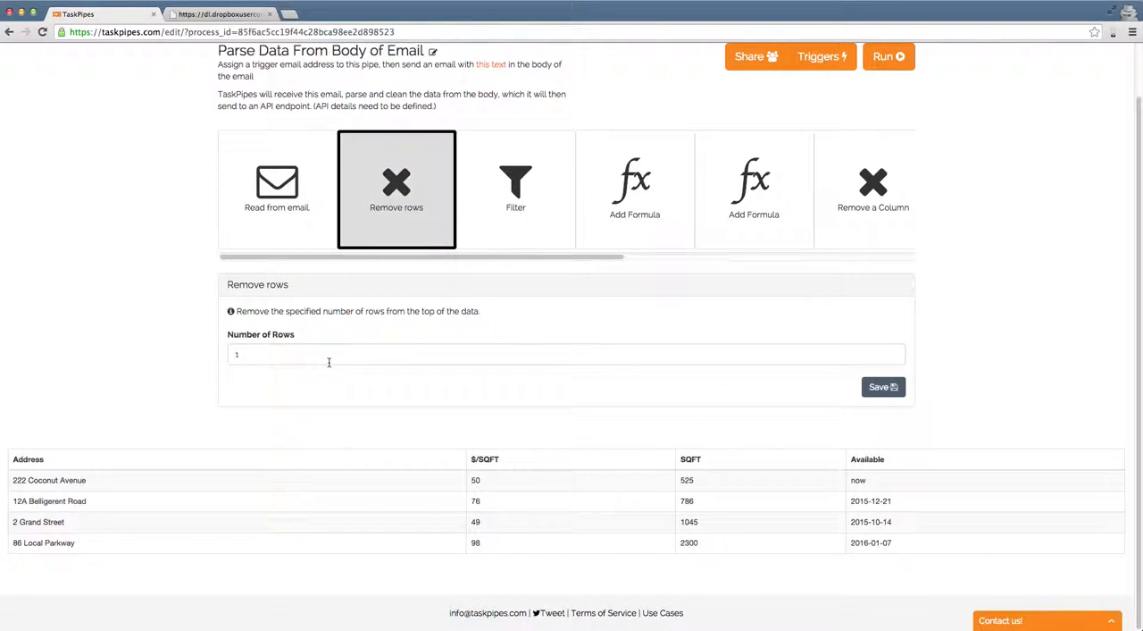
pyautogui.scroll(2, 587, 408)
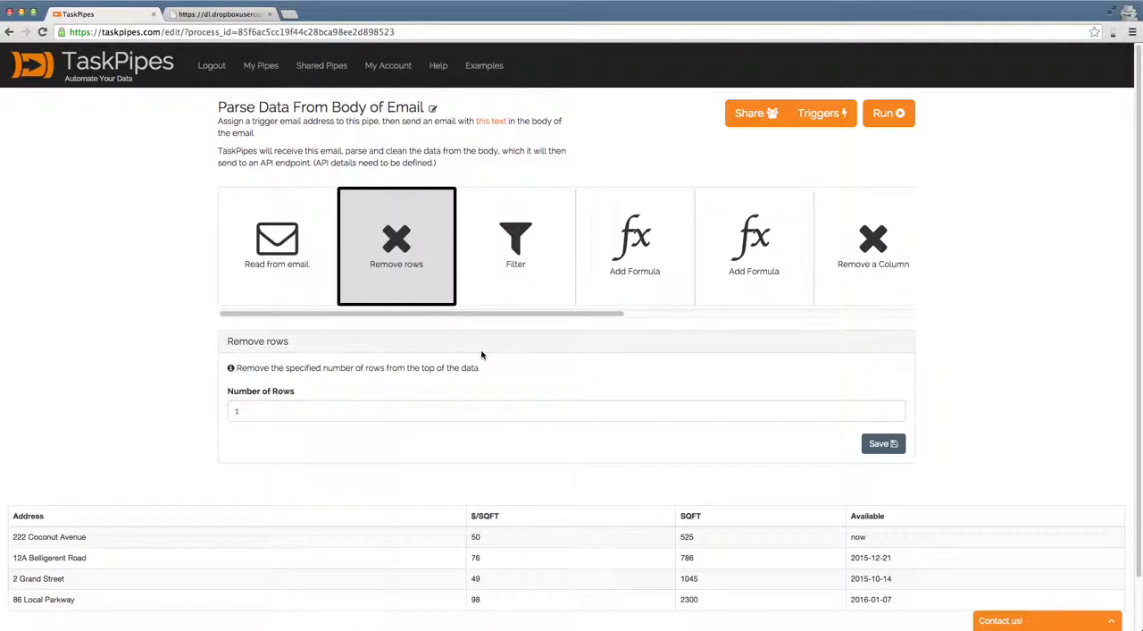
# Step: Open the Filter step and examine its column, criteria and value settings along with the filtered rows
pyautogui.click(505, 275)
pyautogui.scroll(-1, 509, 371)
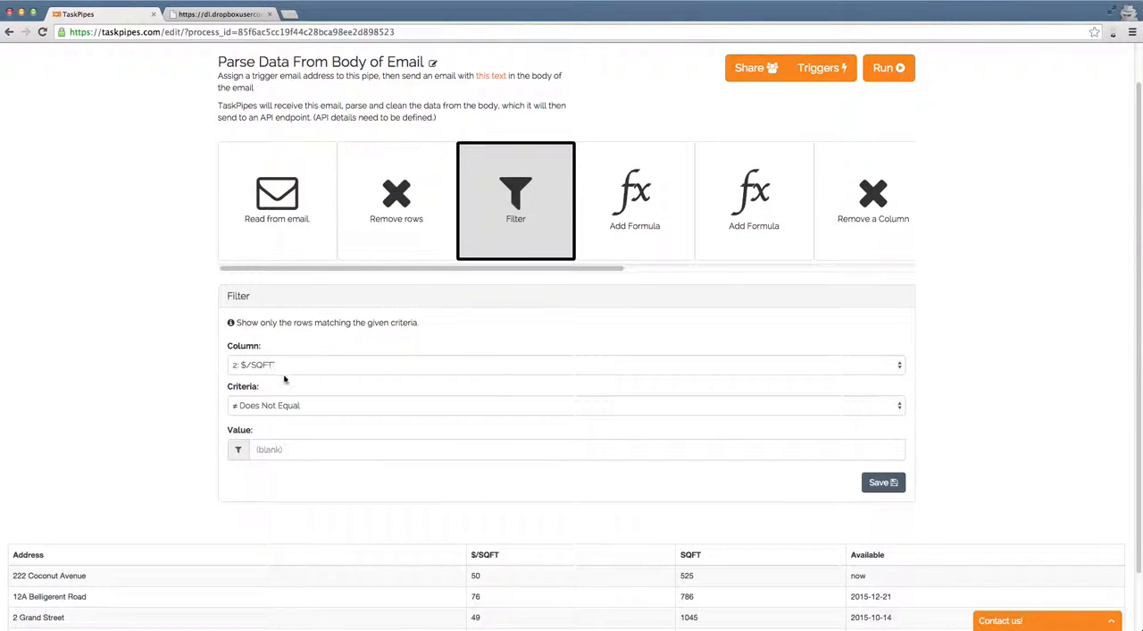
pyautogui.scroll(-1, 312, 341)
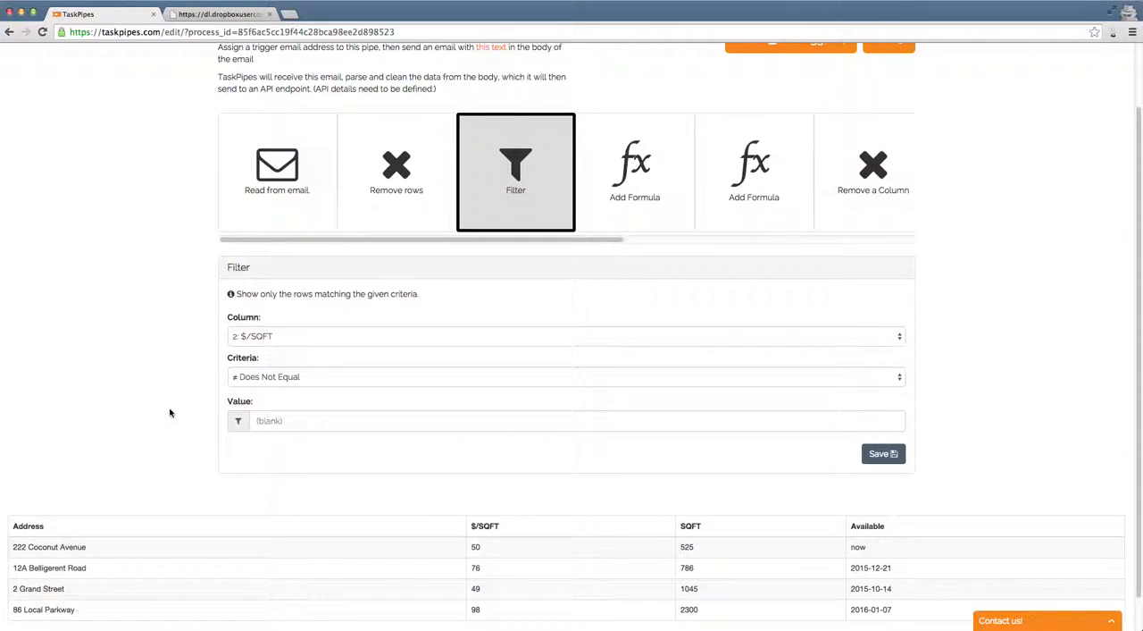
pyautogui.scroll(-1, 171, 414)
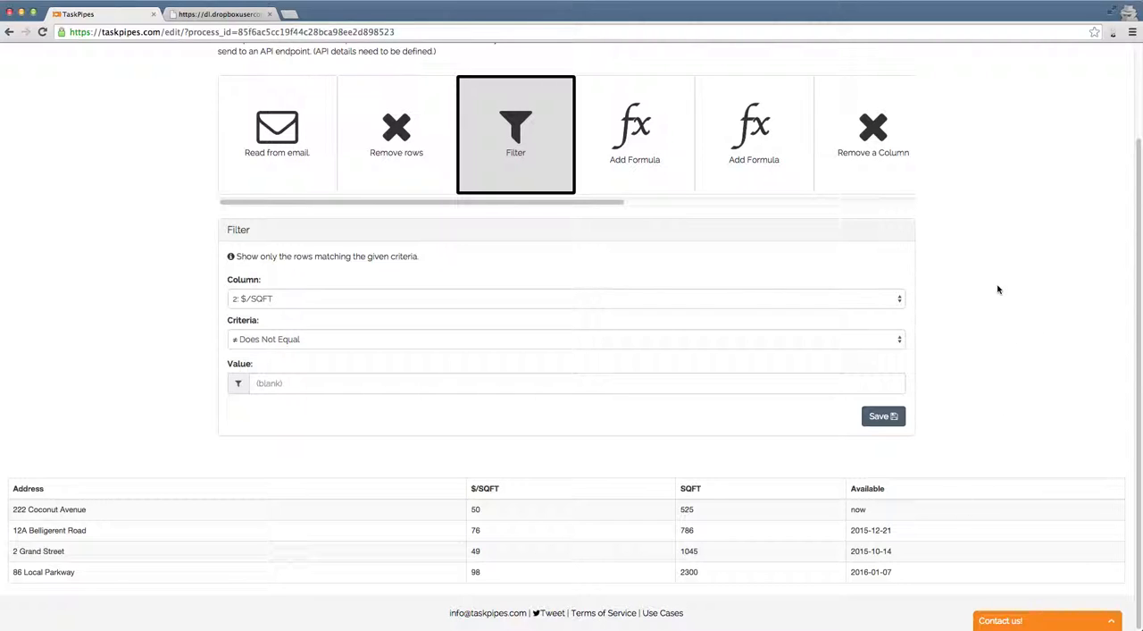
# Step: Open the first Add Formula step and examine the new price column's name and formula
pyautogui.click(634, 134)
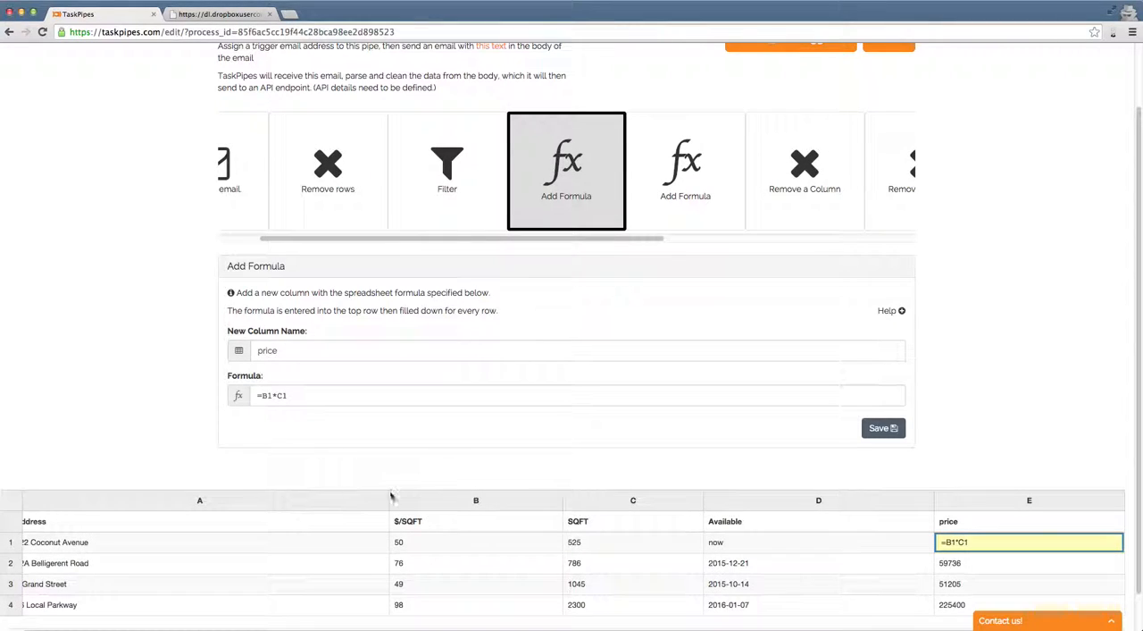
pyautogui.scroll(-1, 401, 541)
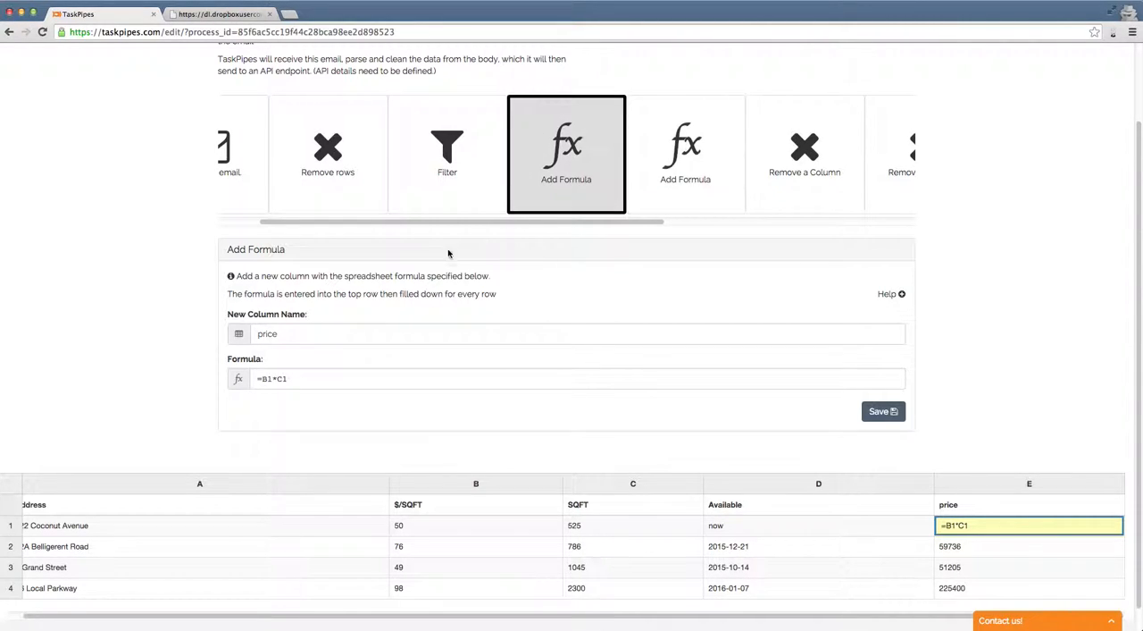
pyautogui.doubleClick(279, 334)
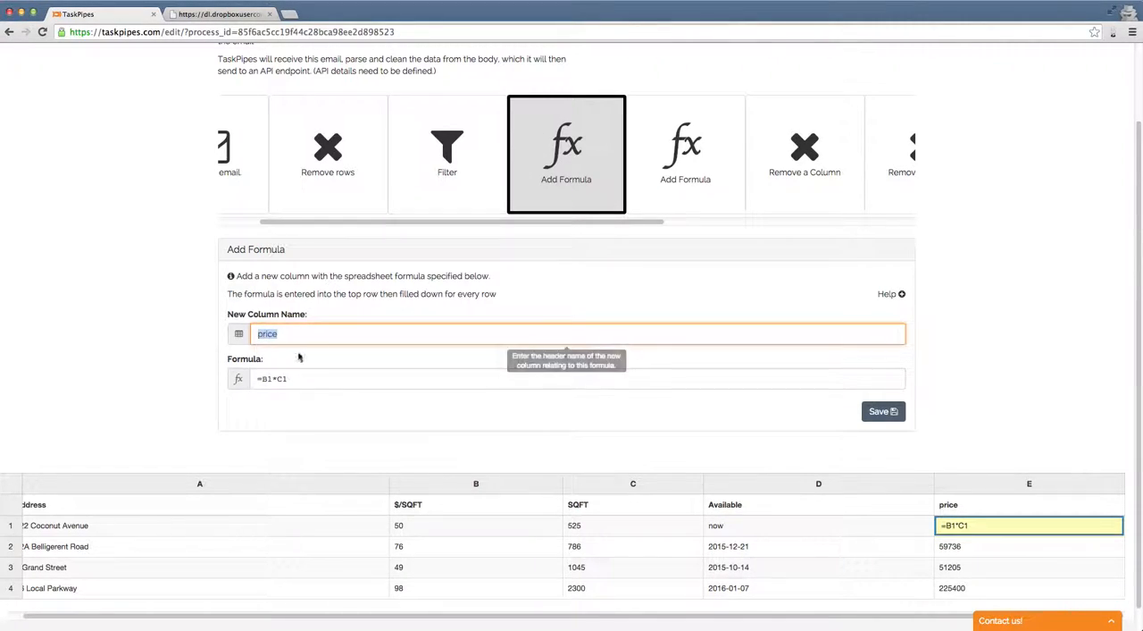
pyautogui.click(286, 308)
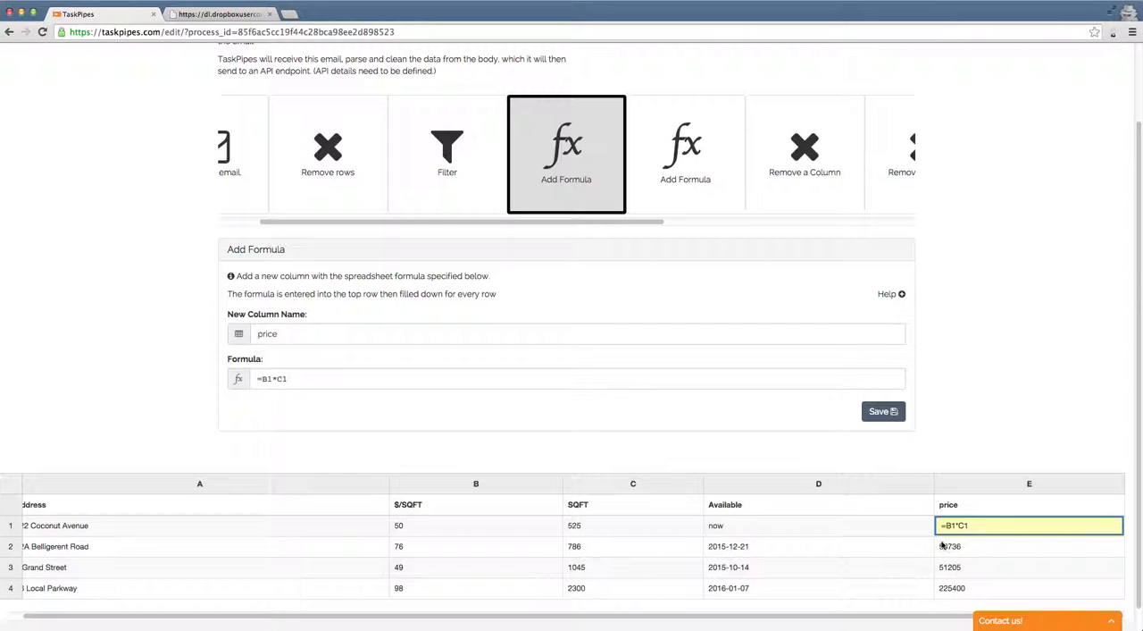
# Step: Open the second Add Formula step and examine the "now" entry in the Available column that its formula handles
pyautogui.click(672, 168)
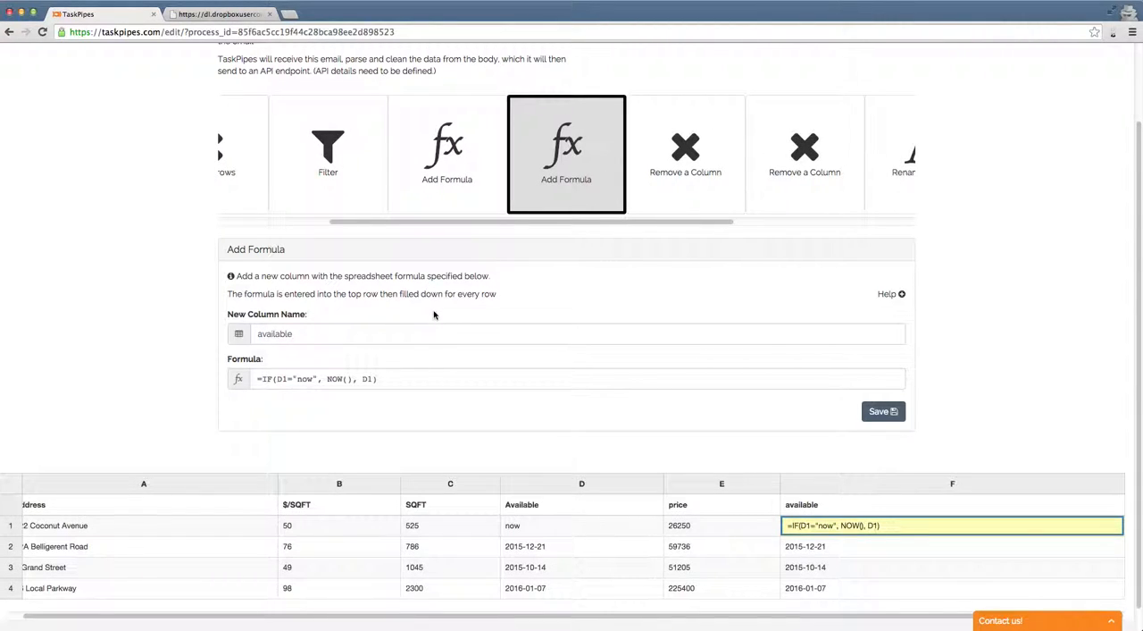
pyautogui.scroll(-1, 558, 537)
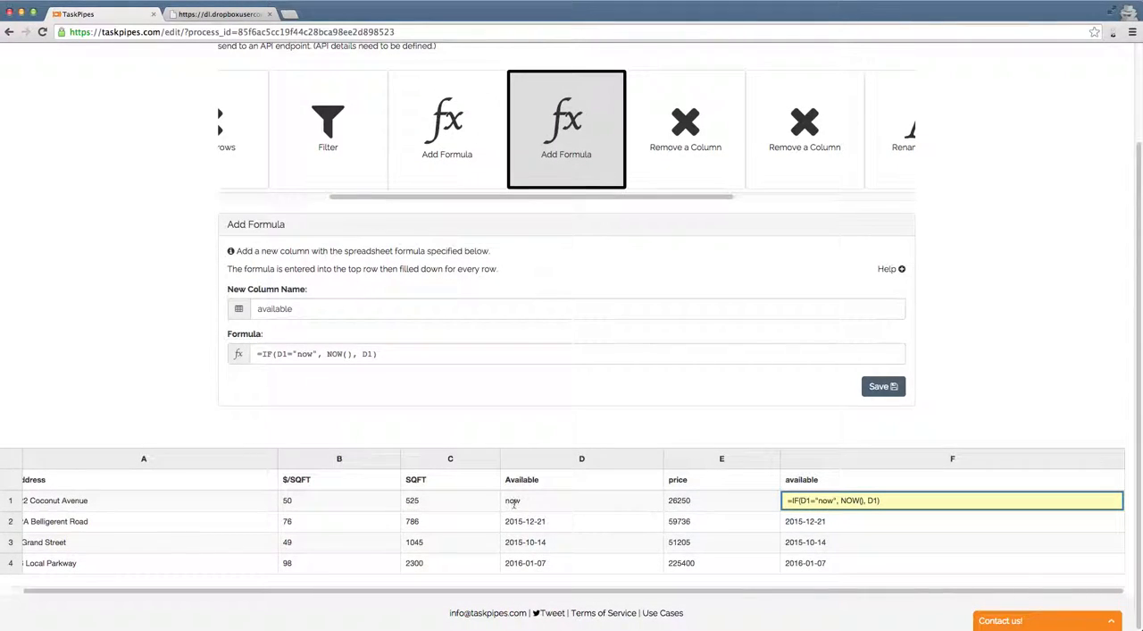
pyautogui.moveTo(506, 501); pyautogui.dragTo(525, 500)
pyautogui.click(559, 499)
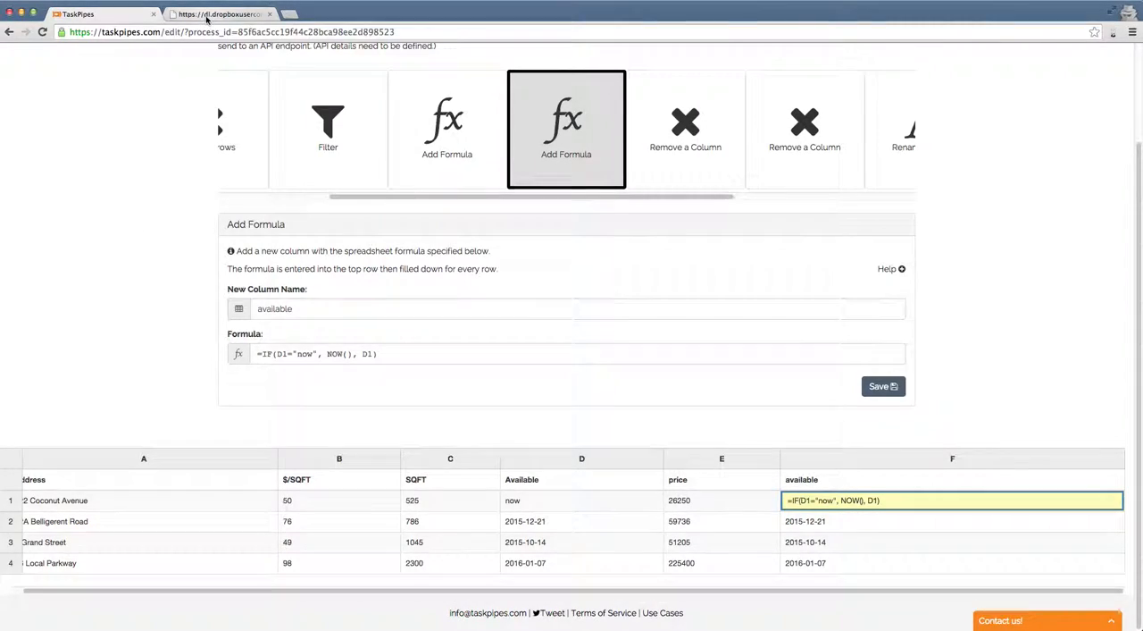
# Step: Check how the 12A Belligerent Road availability date is written in the sample email page, and return to the pipe editor
pyautogui.click(206, 16)
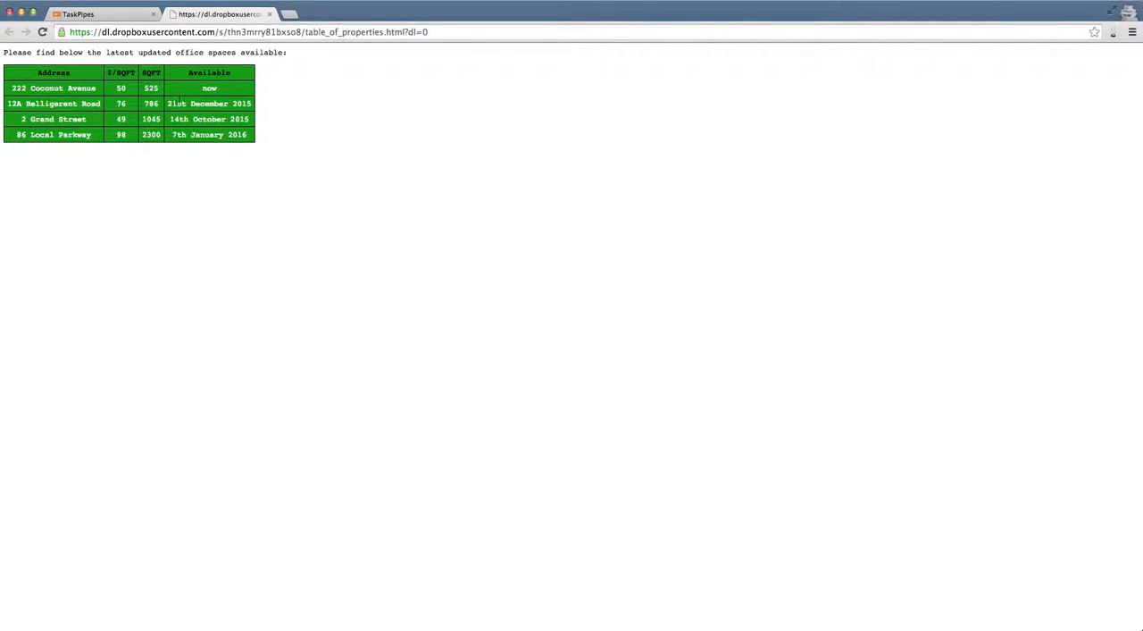
pyautogui.moveTo(169, 104); pyautogui.dragTo(243, 103)
pyautogui.click(183, 103)
pyautogui.click(112, 15)
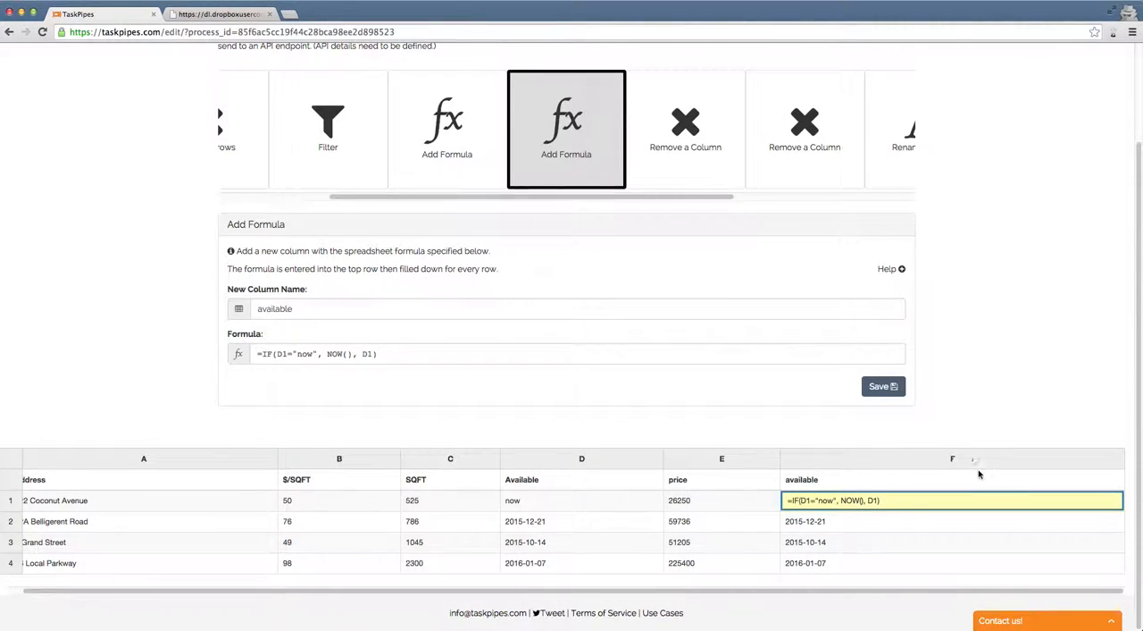
# Step: Examine the NOW() part of the available column's formula and the 12A Belligerent Road date in the Available column
pyautogui.moveTo(478, 161)
pyautogui.moveTo(327, 354); pyautogui.dragTo(353, 354)
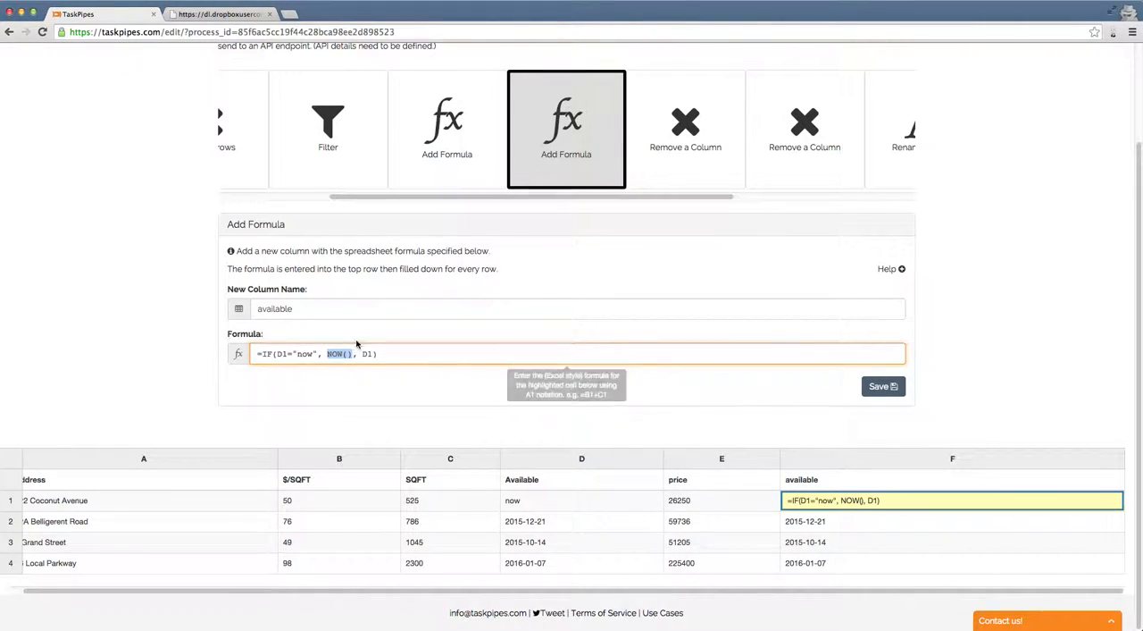
pyautogui.click(382, 387)
pyautogui.moveTo(557, 528); pyautogui.dragTo(510, 523)
pyautogui.click(566, 531)
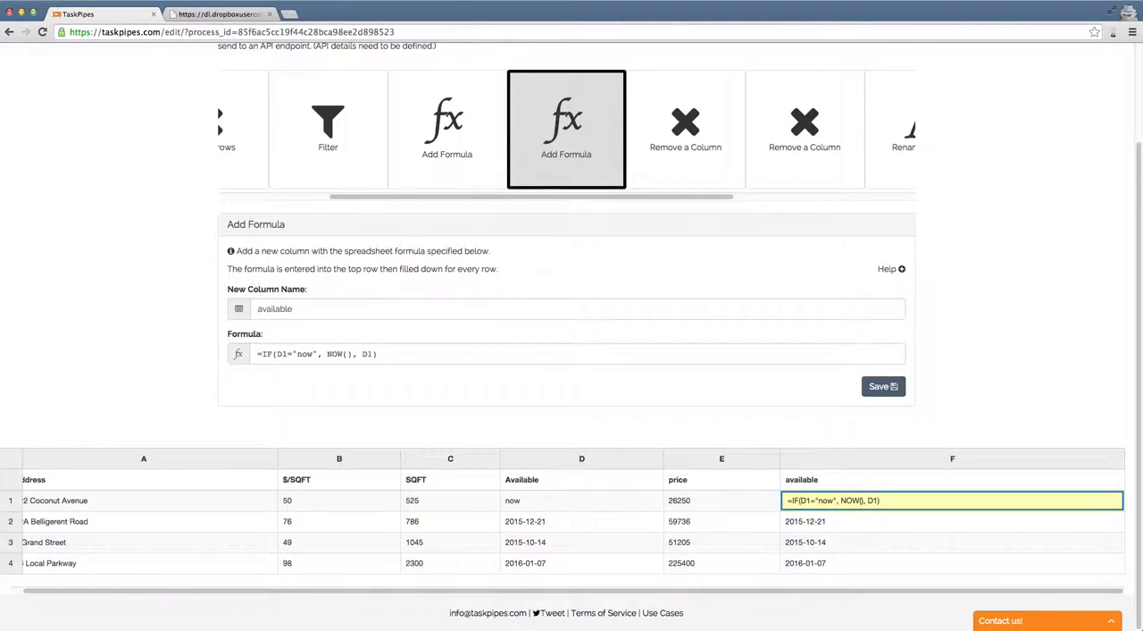
# Step: Review the column settings of both Remove a Column steps and both Rename column steps in order
pyautogui.moveTo(676, 144)
pyautogui.click(676, 144)
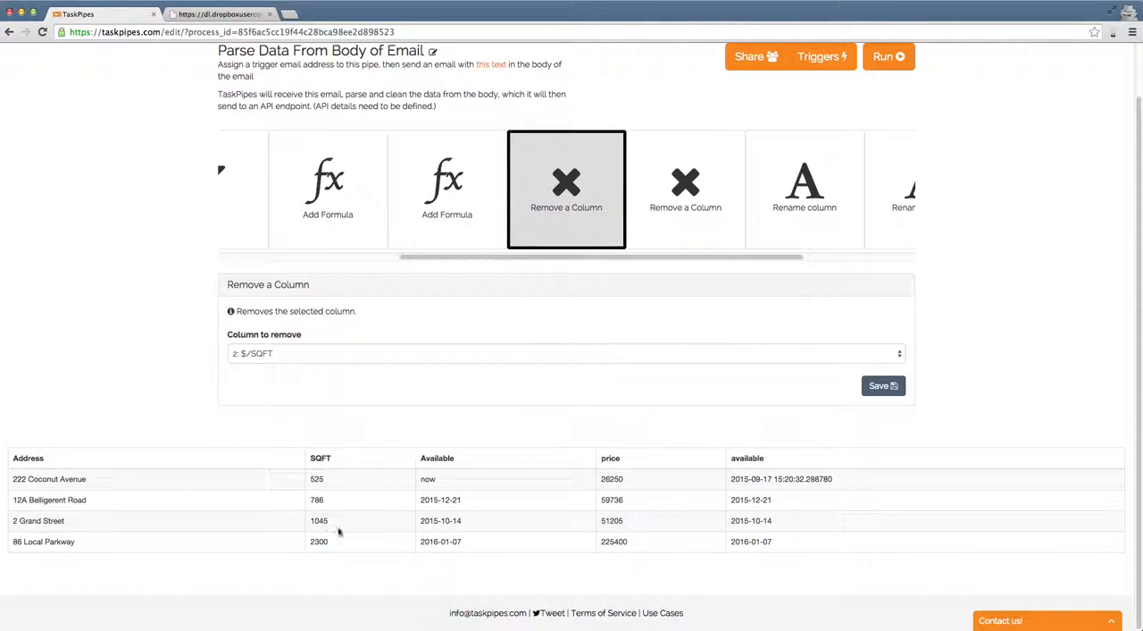
pyautogui.click(260, 353)
pyautogui.click(196, 346)
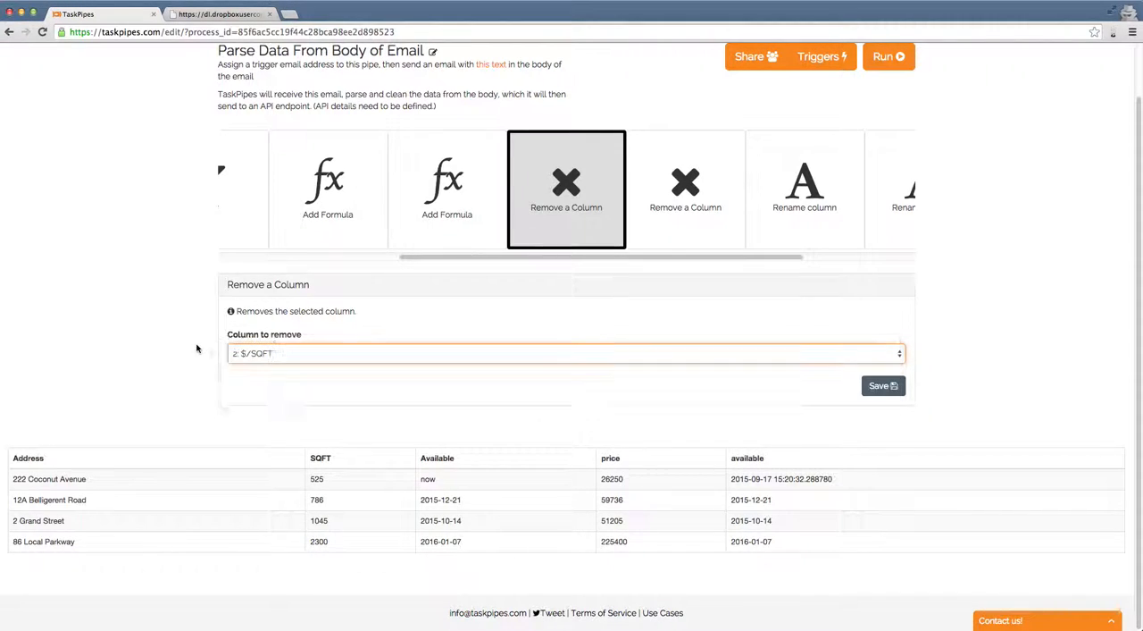
pyautogui.click(669, 229)
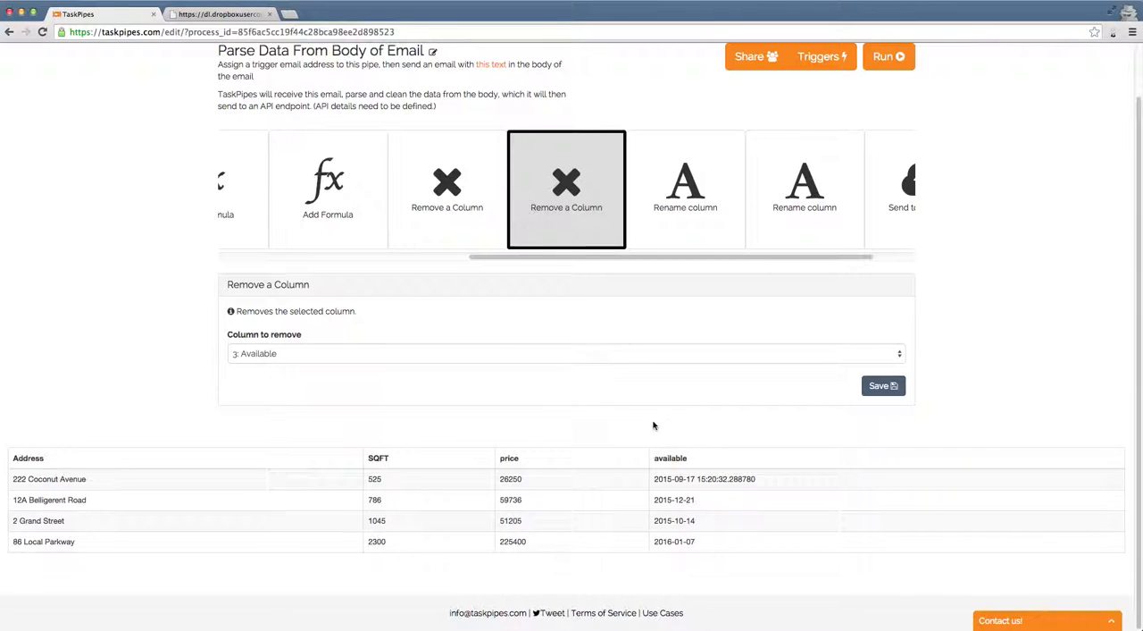
pyautogui.click(672, 211)
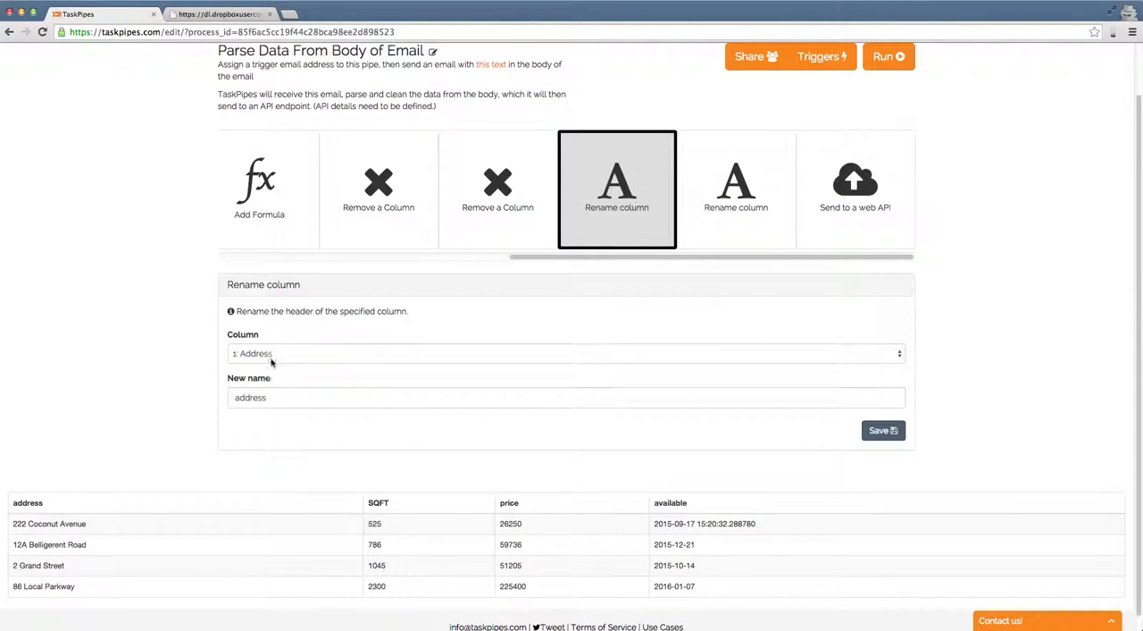
pyautogui.click(712, 208)
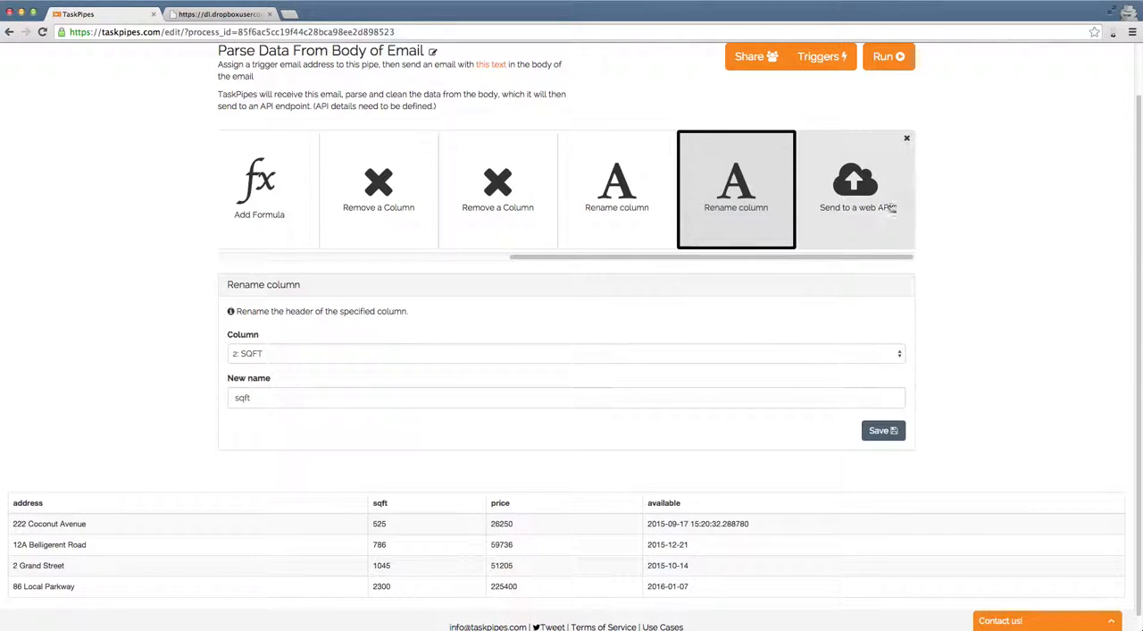
# Step: Open the Send to a web API step and examine its POST address and the JSON content with the new listings
pyautogui.click(858, 233)
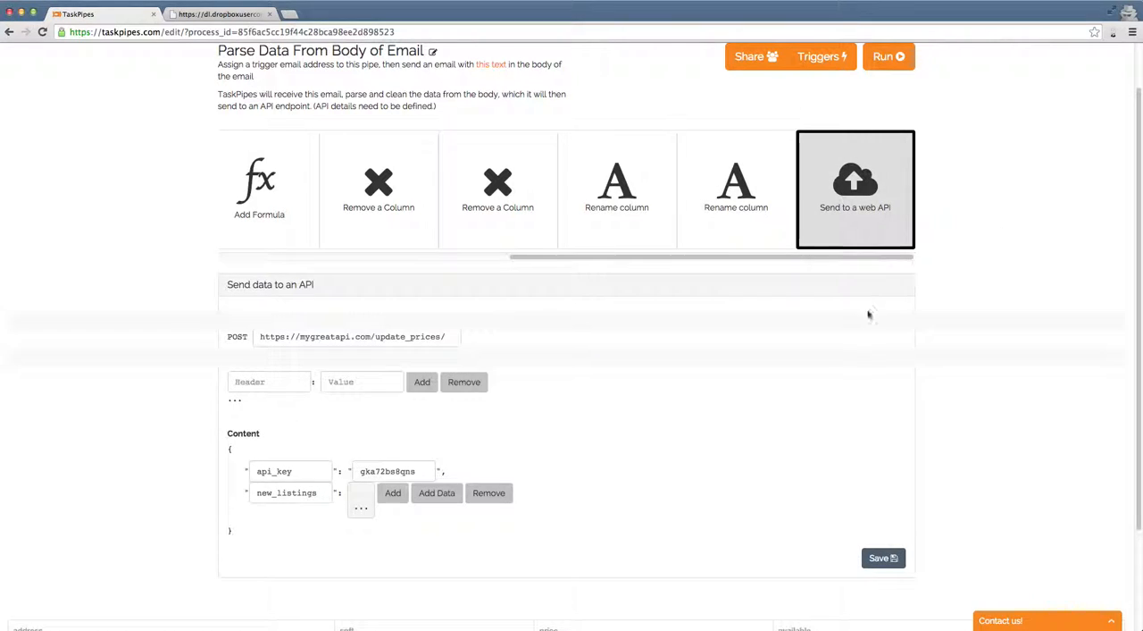
pyautogui.scroll(-1, 699, 332)
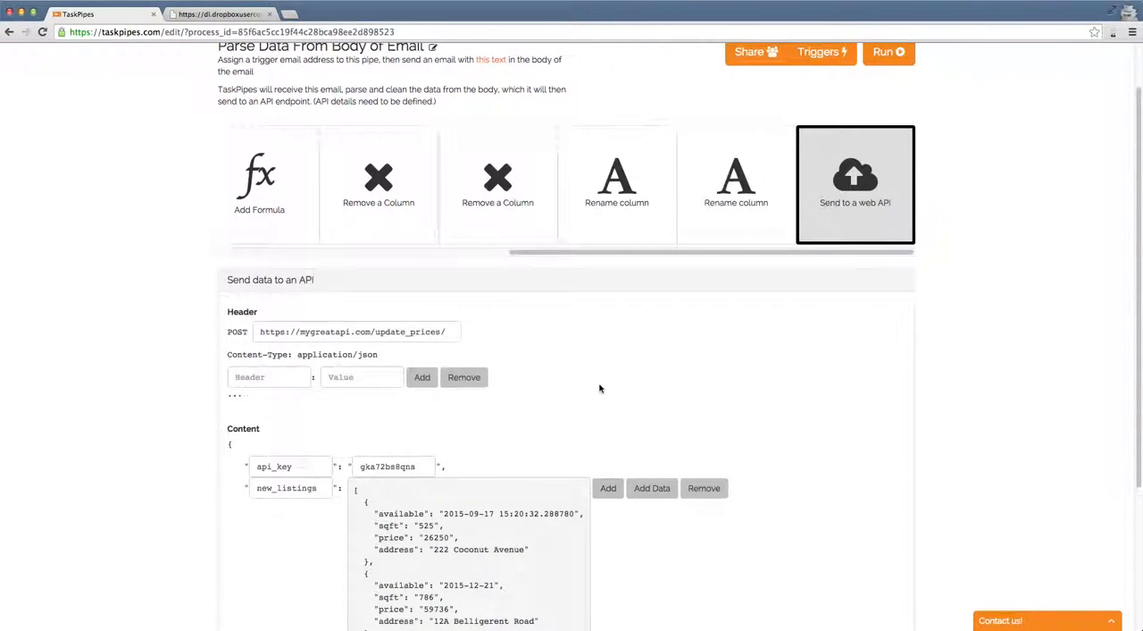
pyautogui.scroll(-1, 599, 388)
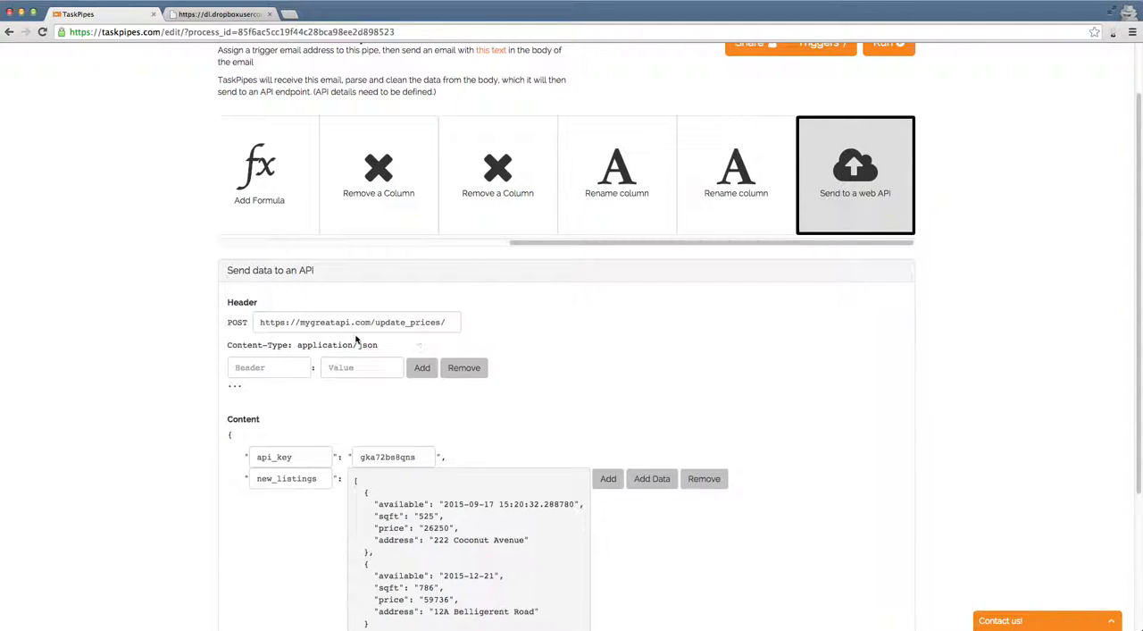
pyautogui.moveTo(259, 324); pyautogui.dragTo(497, 330)
pyautogui.click(544, 327)
pyautogui.scroll(-2, 587, 332)
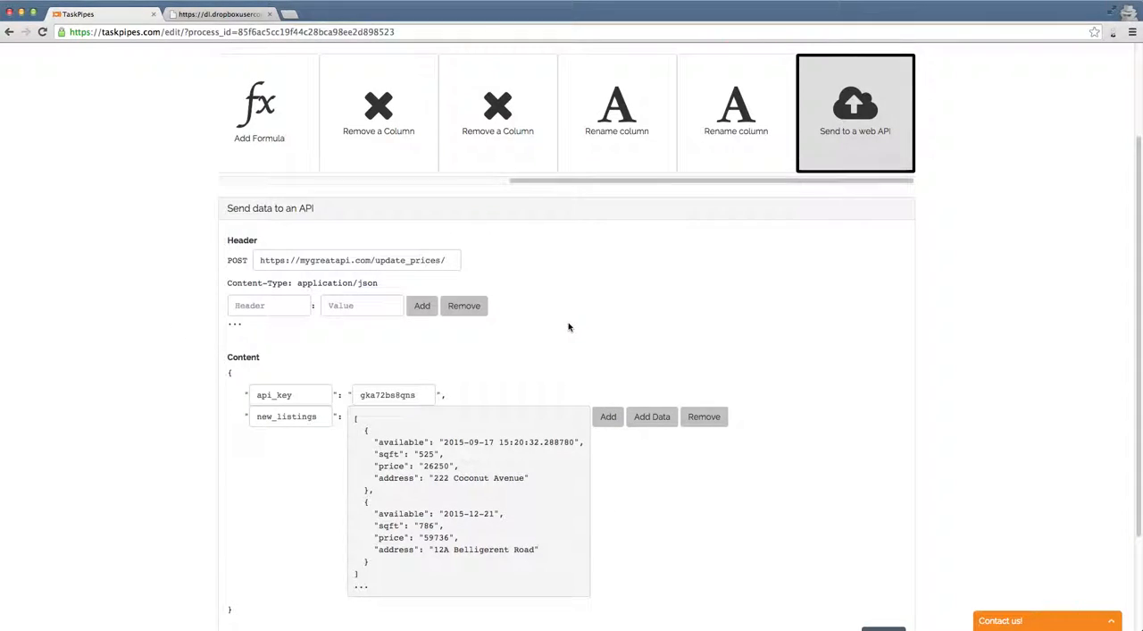
# Step: Examine the custom header name and value fields in the Send to a web API step
pyautogui.scroll(-1, 185, 366)
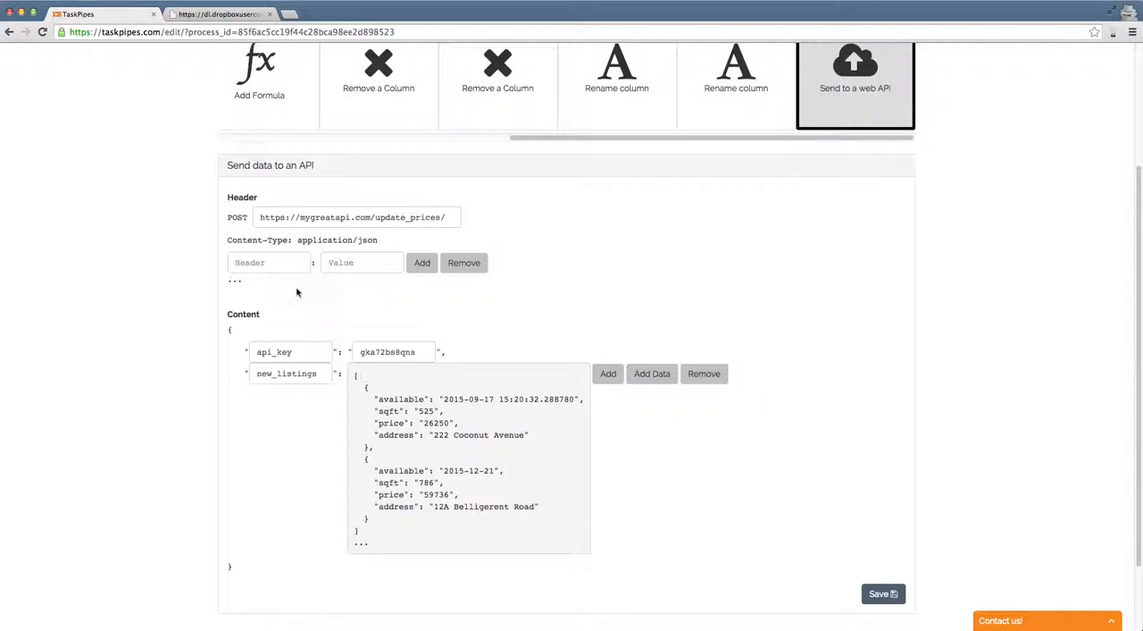
pyautogui.click(274, 261)
pyautogui.press('Tab')
pyautogui.click(289, 264)
pyautogui.click(367, 304)
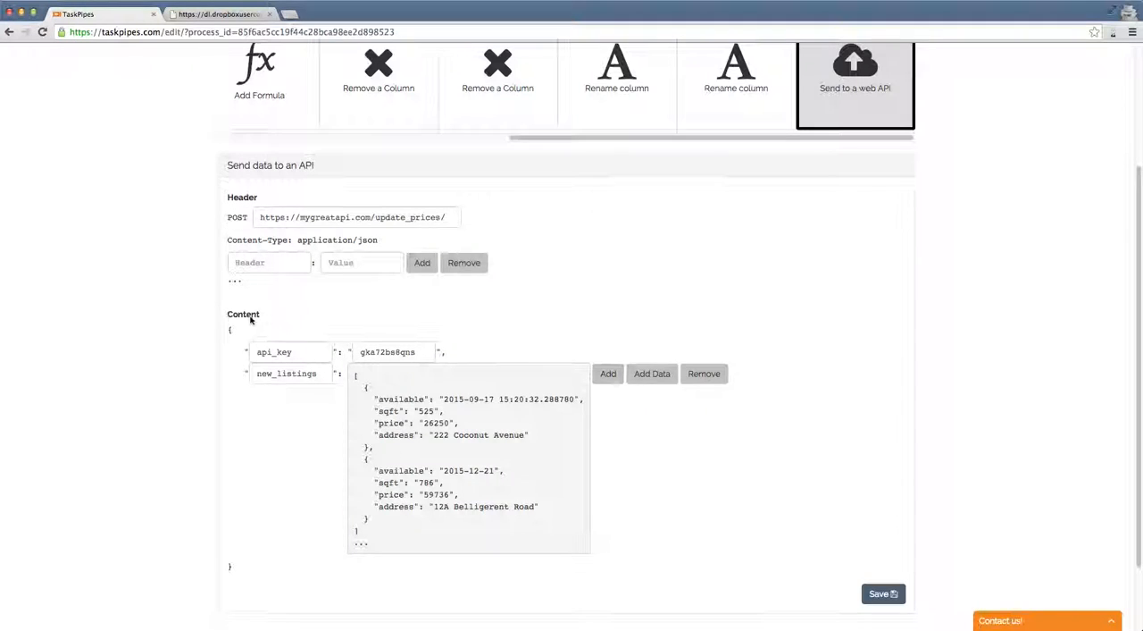
# Step: Examine the available field of the 222 Coconut Avenue listing in the new_listings JSON content
pyautogui.scroll(-1, 268, 339)
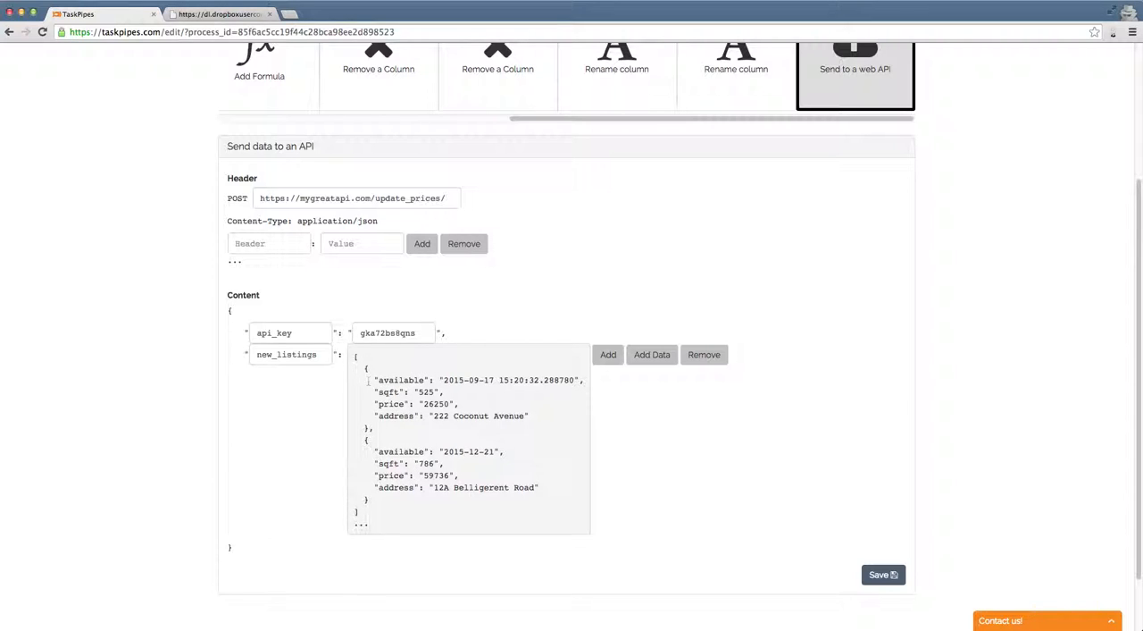
pyautogui.doubleClick(393, 382)
pyautogui.click(407, 380)
# Step: Open the settings of the Read from email step at the start of the pipe
pyautogui.scroll(5, 874, 388)
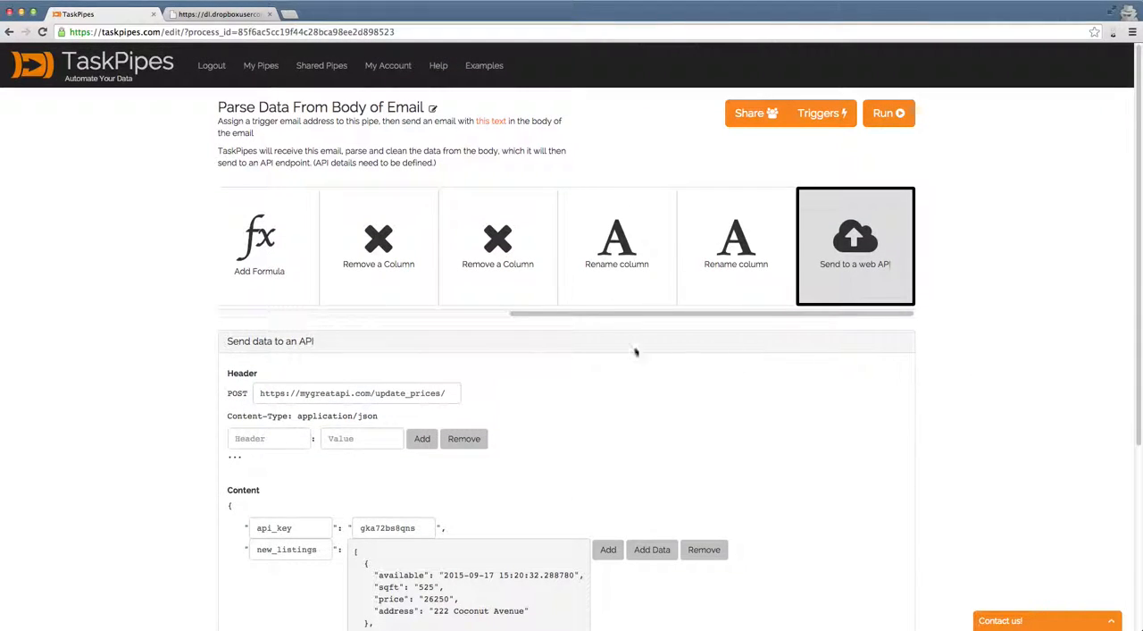
pyautogui.moveTo(595, 323); pyautogui.dragTo(311, 324)
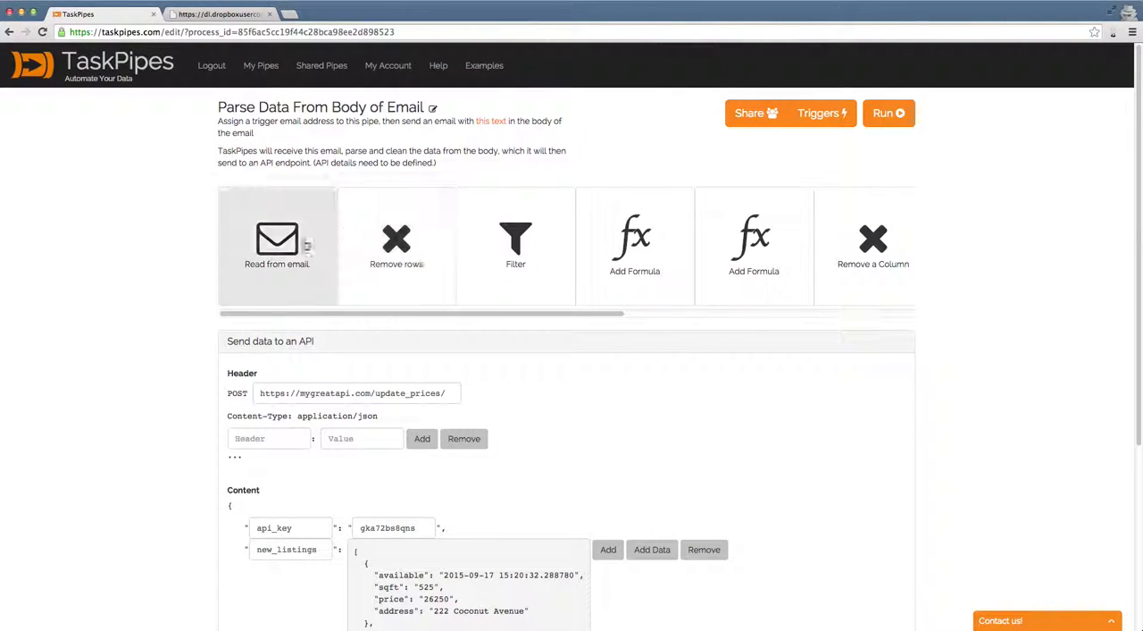
pyautogui.click(281, 243)
# Step: Set the pipe's email trigger name to update_office_prices, save it, and close the trigger settings
pyautogui.click(815, 116)
pyautogui.click(438, 205)
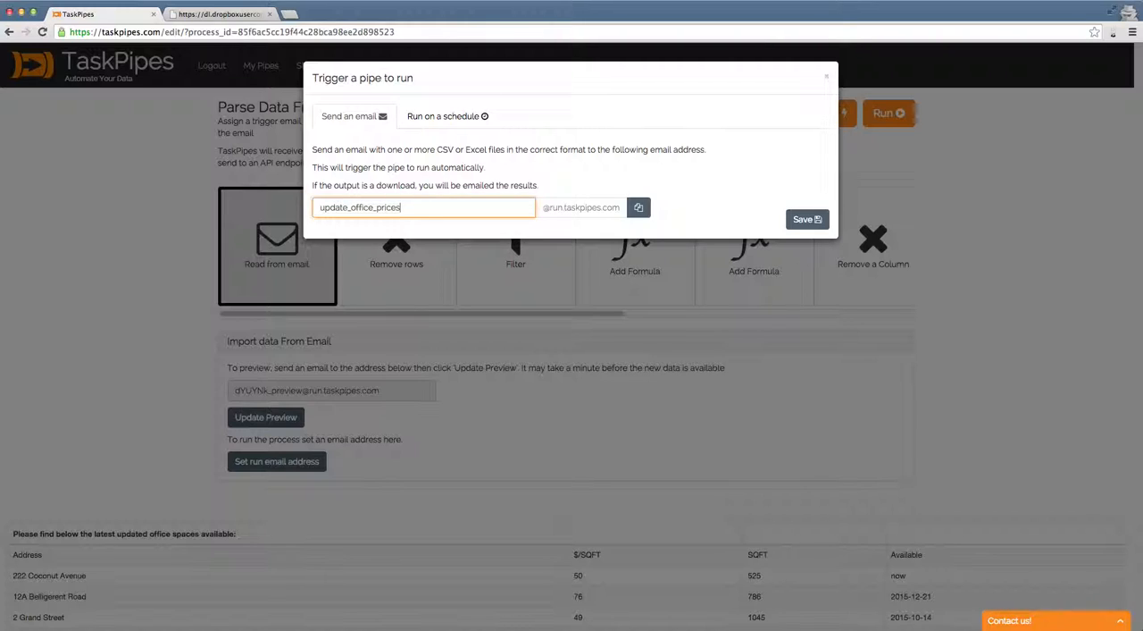
pyautogui.click(796, 217)
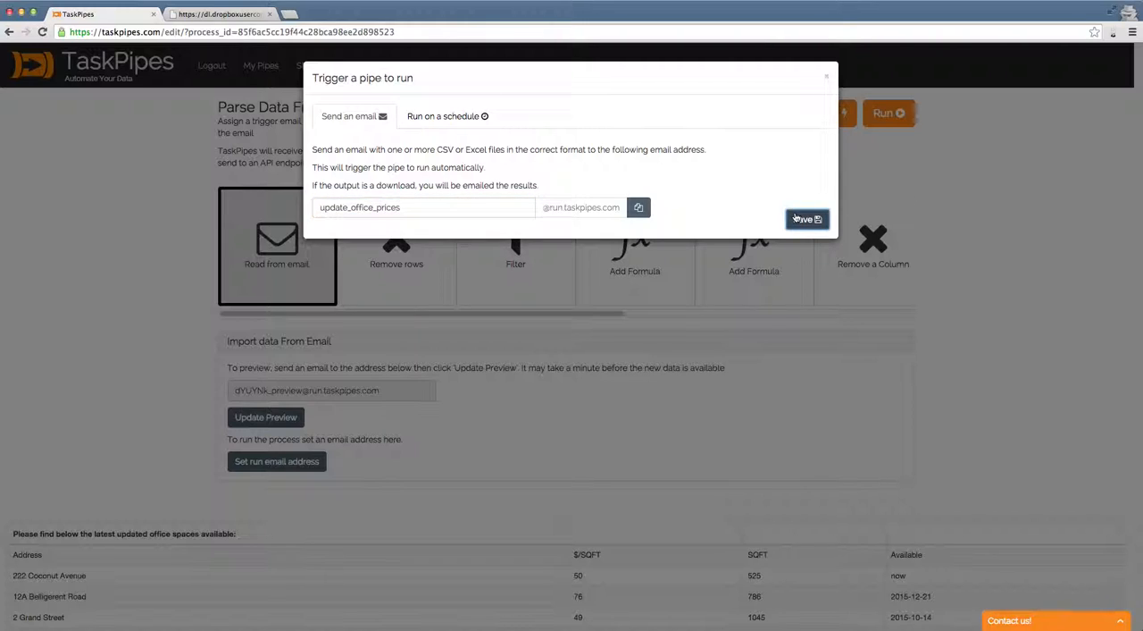
pyautogui.click(712, 182)
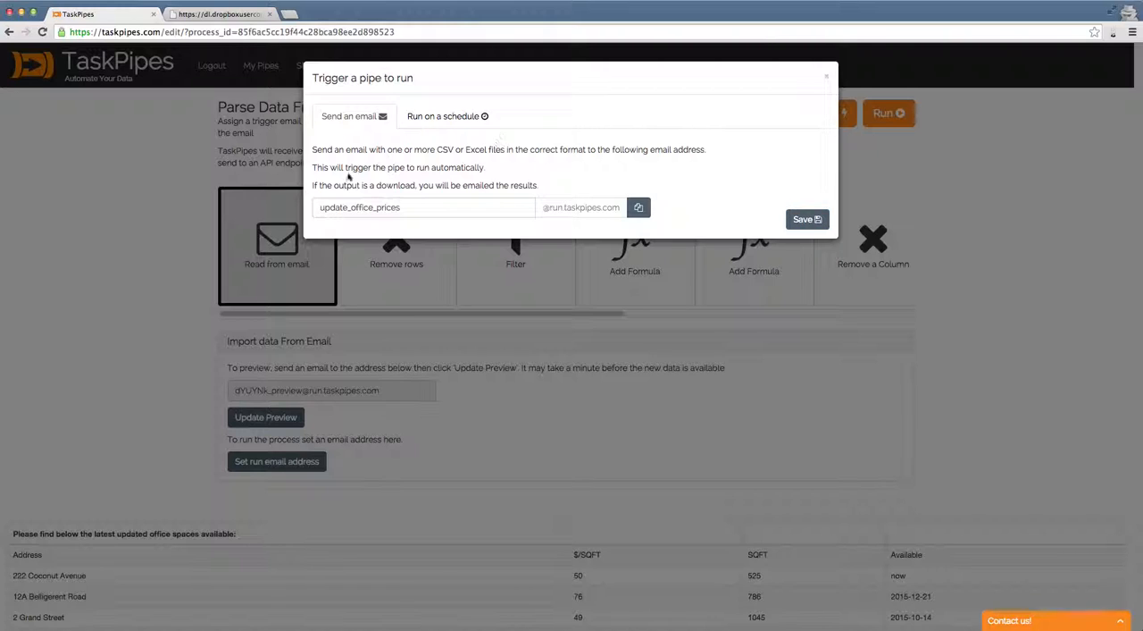
pyautogui.click(826, 77)
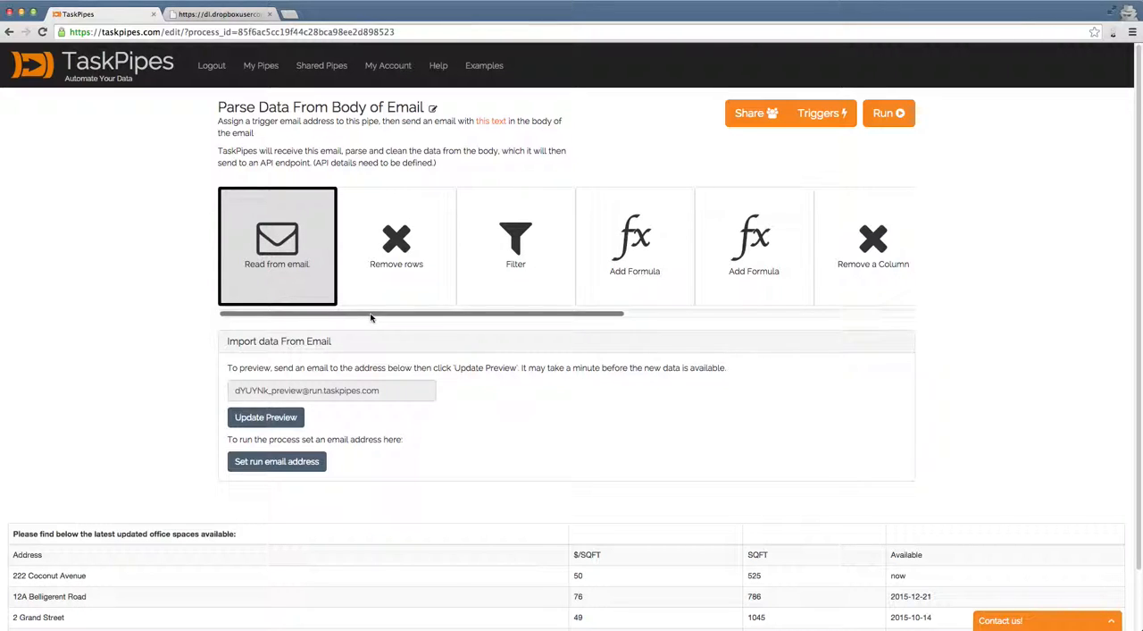
# Step: Review the pipe from Read from email through Send to a web API, and recheck its email trigger settings
pyautogui.hscroll(5, 803, 254)
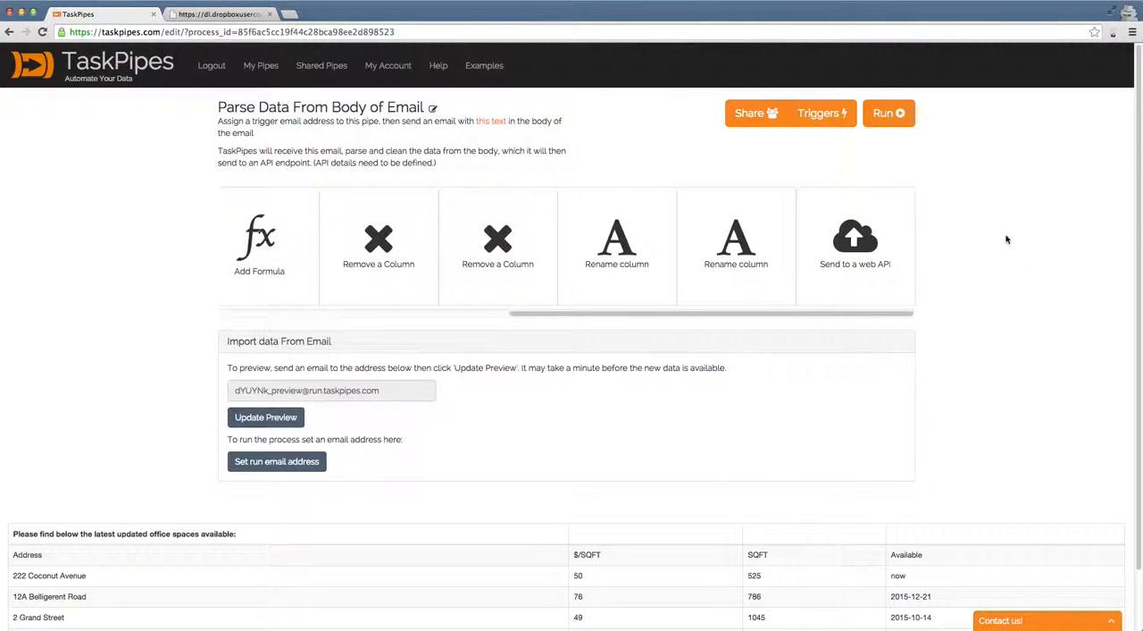
pyautogui.moveTo(735, 313); pyautogui.dragTo(367, 313)
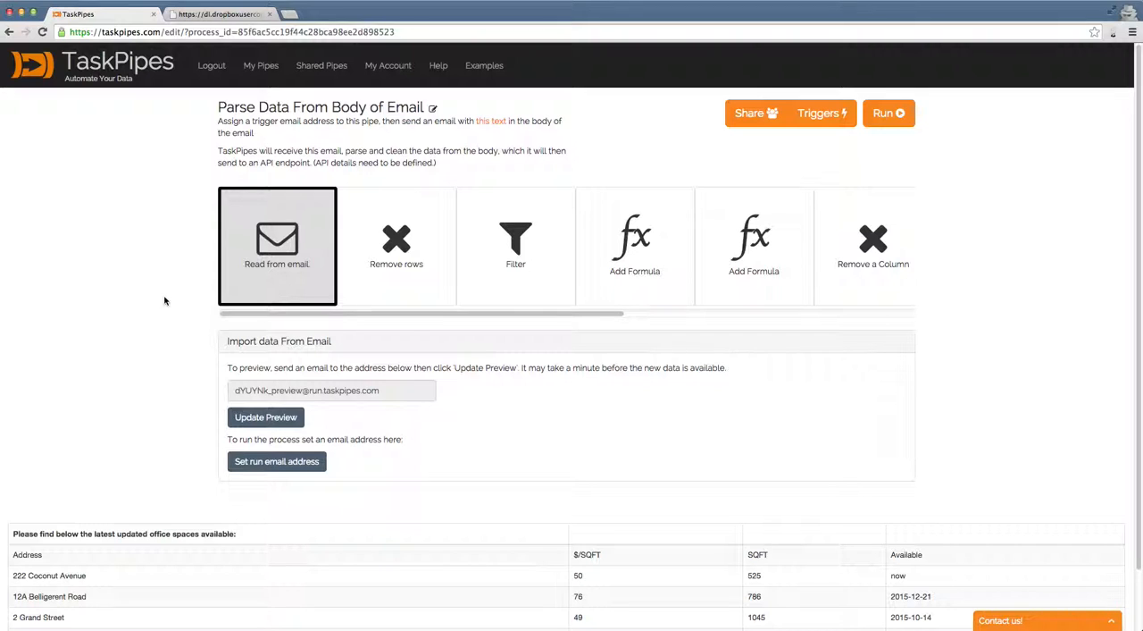
pyautogui.click(816, 114)
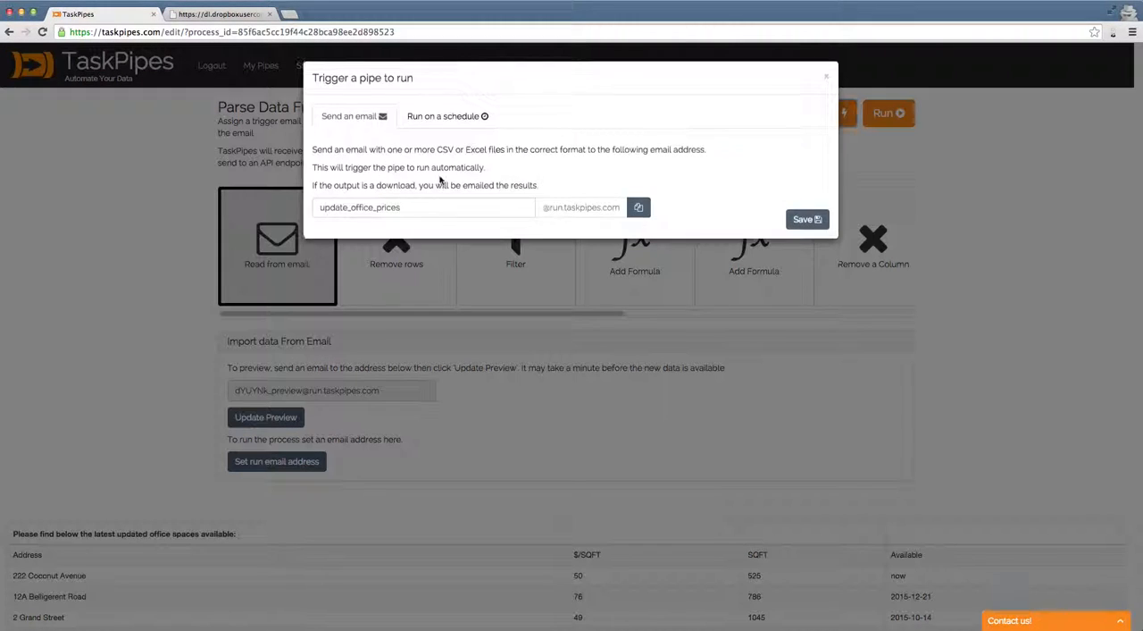
pyautogui.click(826, 79)
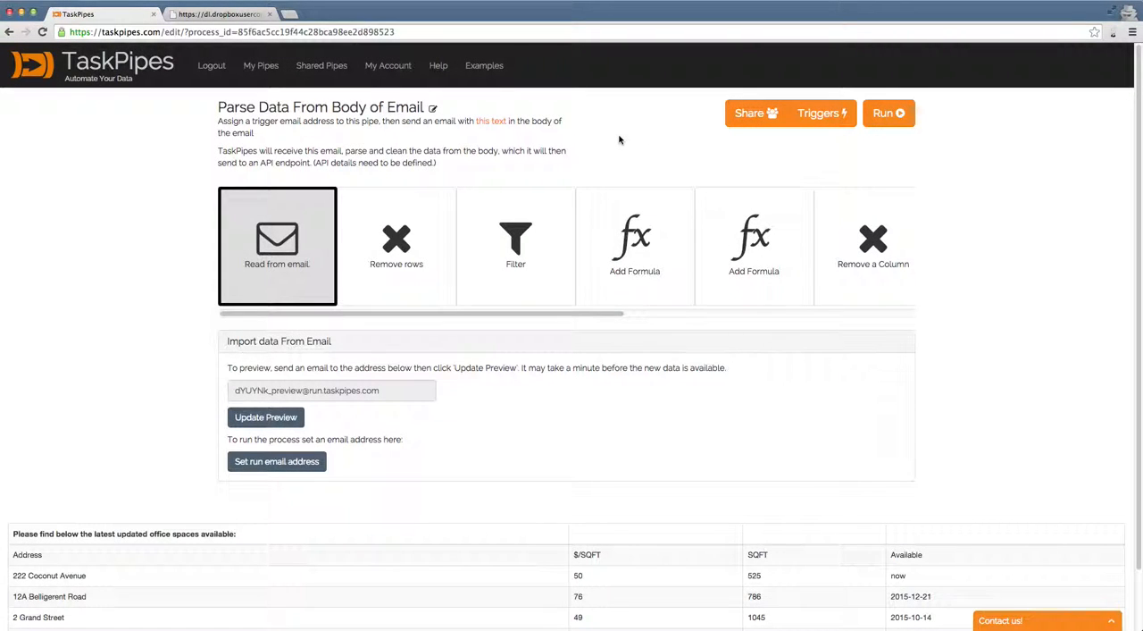
pyautogui.moveTo(563, 315); pyautogui.dragTo(854, 314)
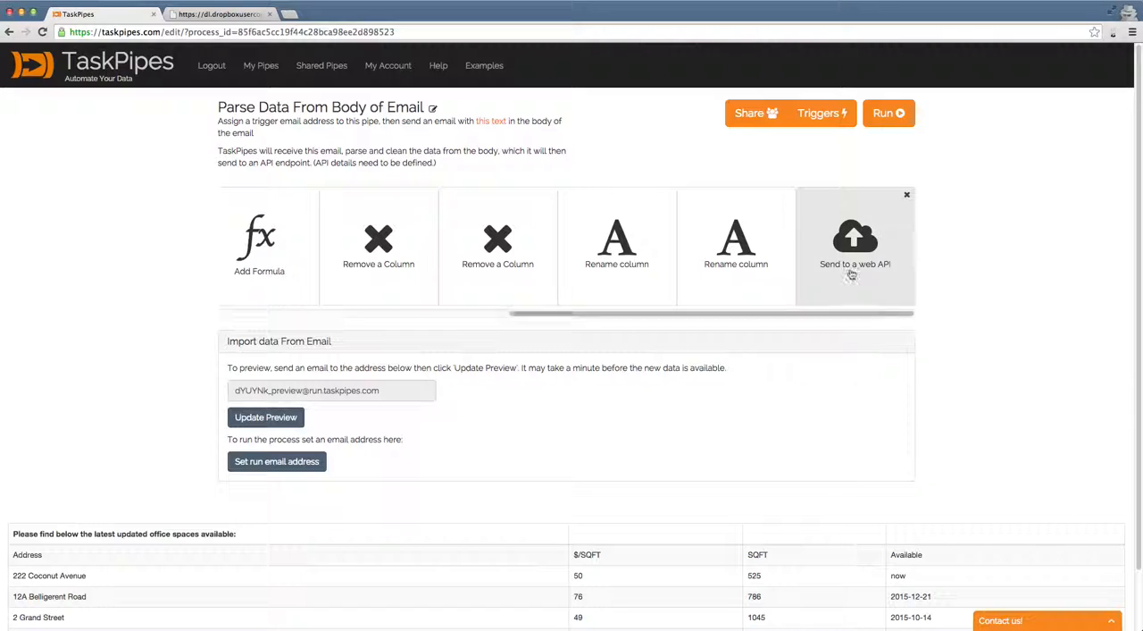